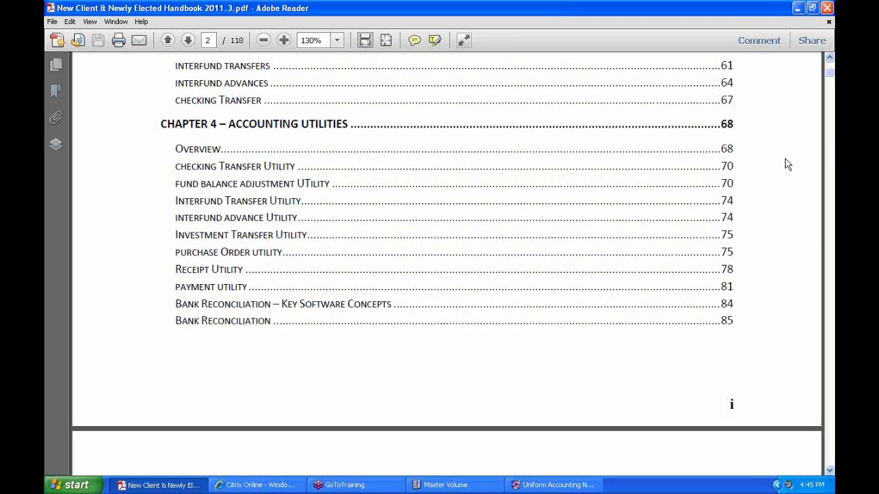
- Go to the Checking Transfer Utility section of the handbook from its table of contents and read the menu path and overview
scroll(782, 166, down, 2)
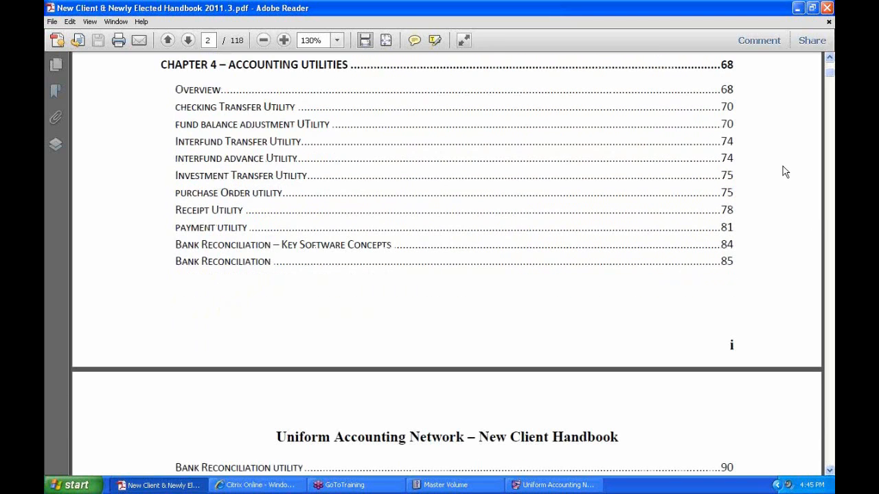
scroll(785, 171, up, 2)
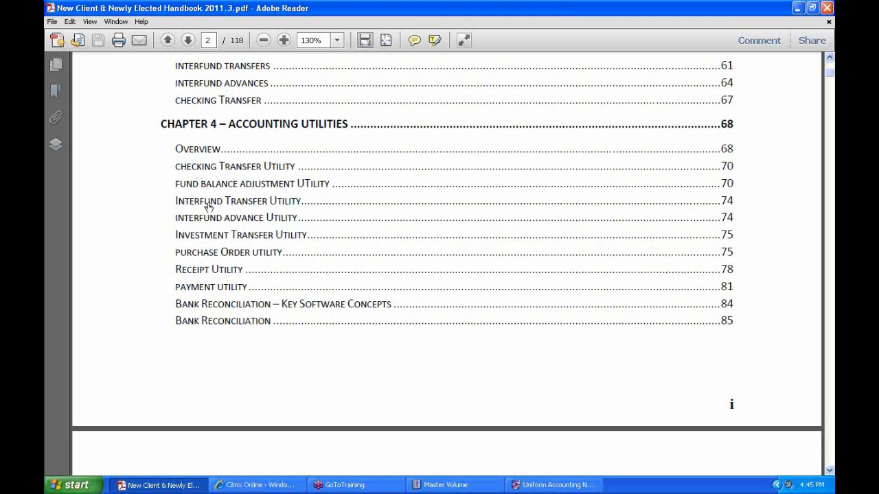
click(226, 172)
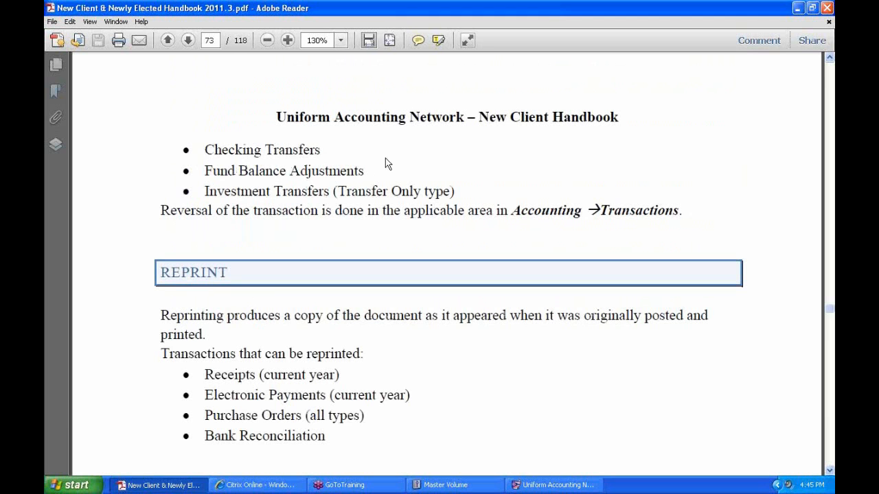
scroll(359, 221, down, 10)
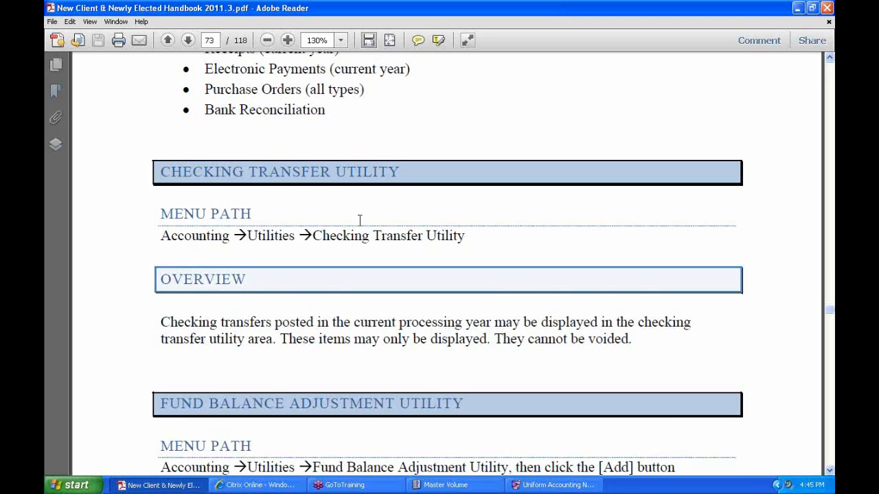
scroll(360, 224, down, 1)
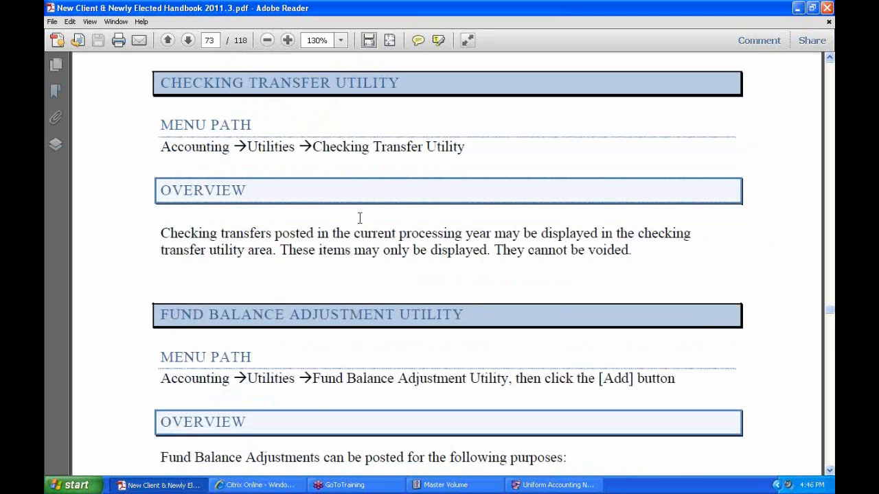
scroll(359, 219, up, 15)
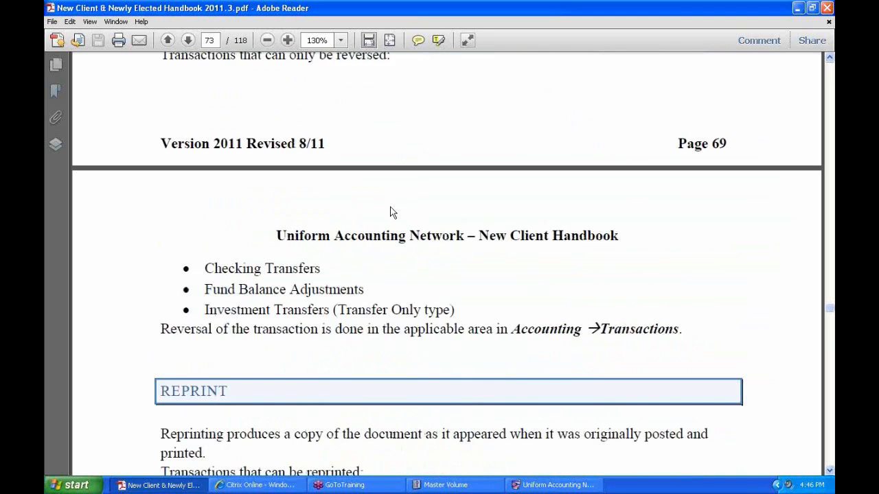
scroll(388, 211, down, 15)
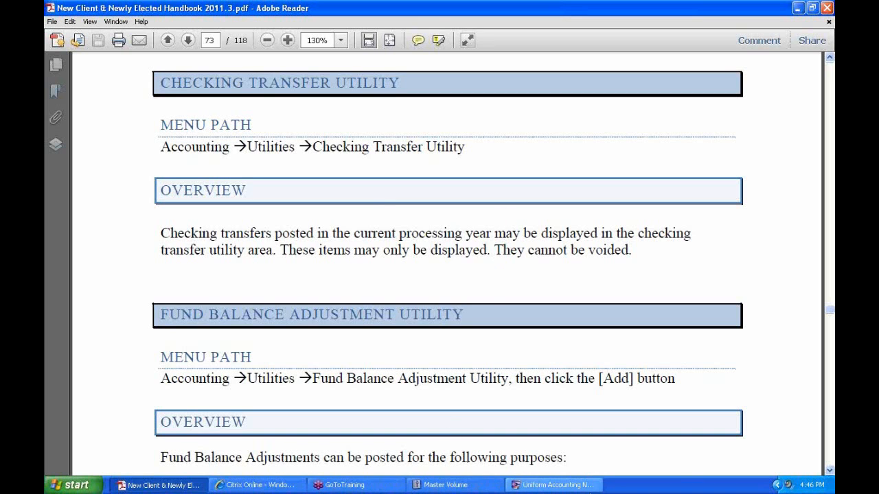
- Switch to Uniform Accounting Network and open the accounting Checking Transfer Utility
click(567, 486)
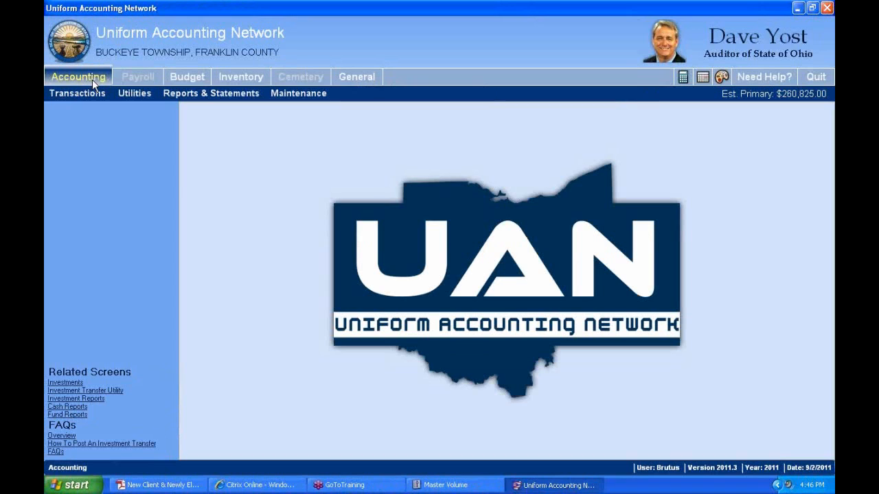
click(133, 94)
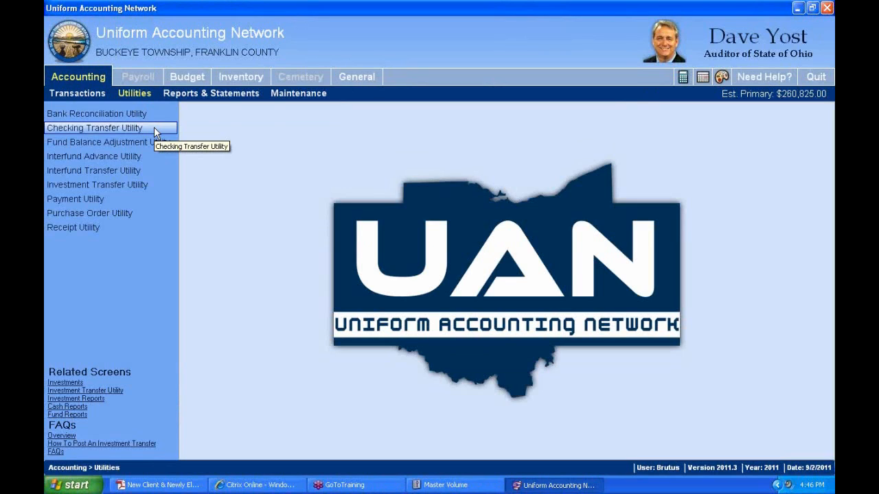
click(78, 96)
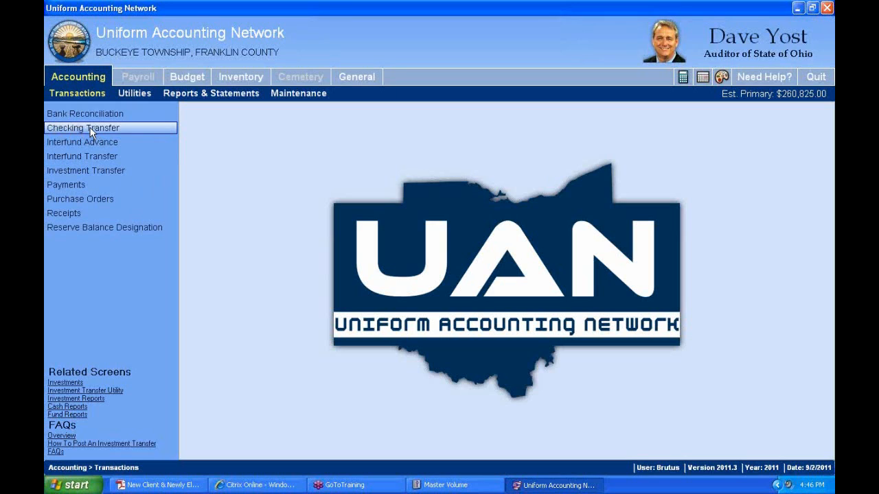
click(134, 93)
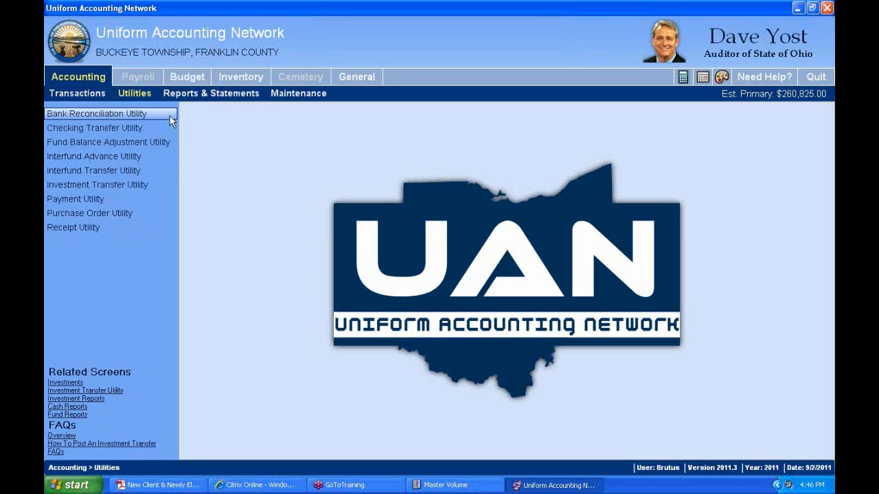
click(96, 128)
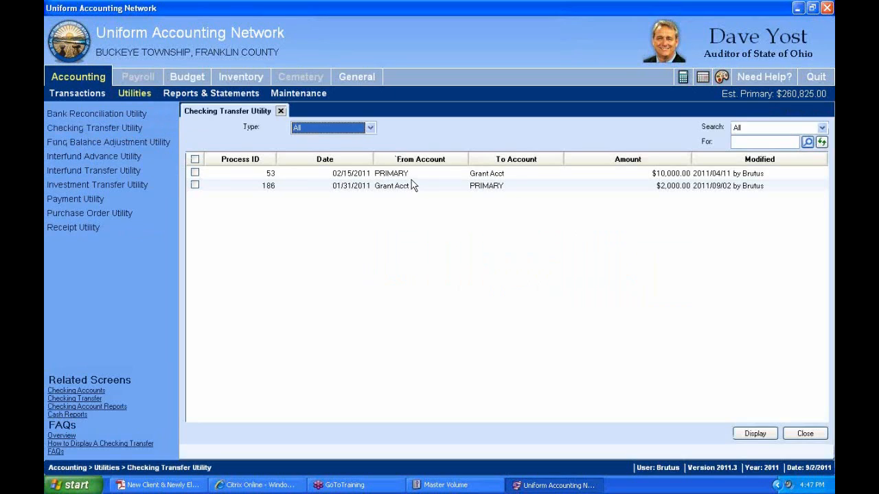
- Select both posted checking transfers in the list and display their details
click(435, 176)
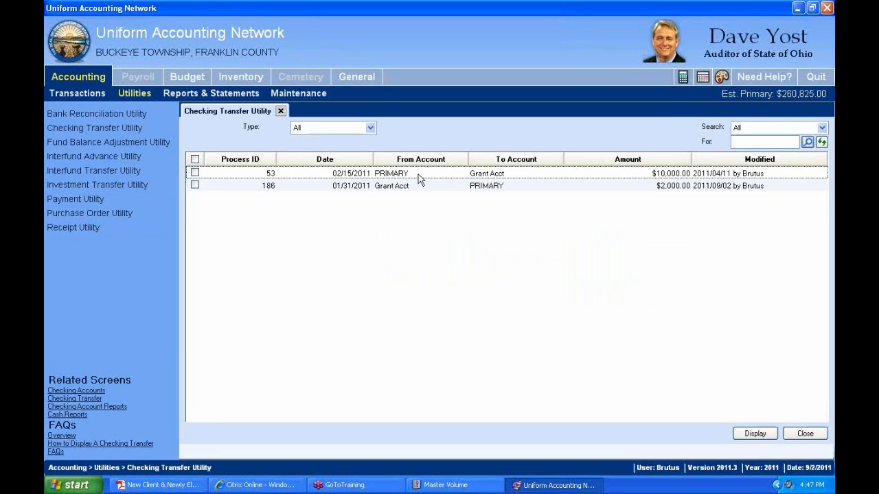
click(195, 174)
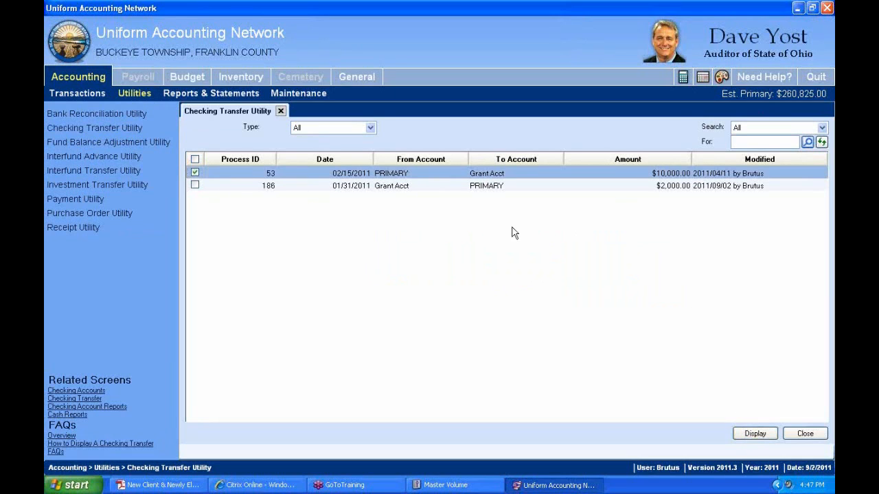
click(196, 185)
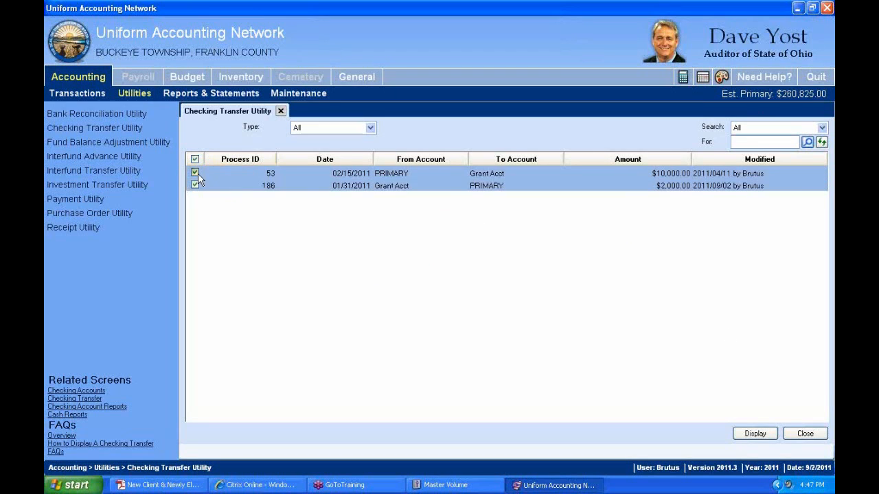
click(195, 173)
click(194, 159)
click(755, 433)
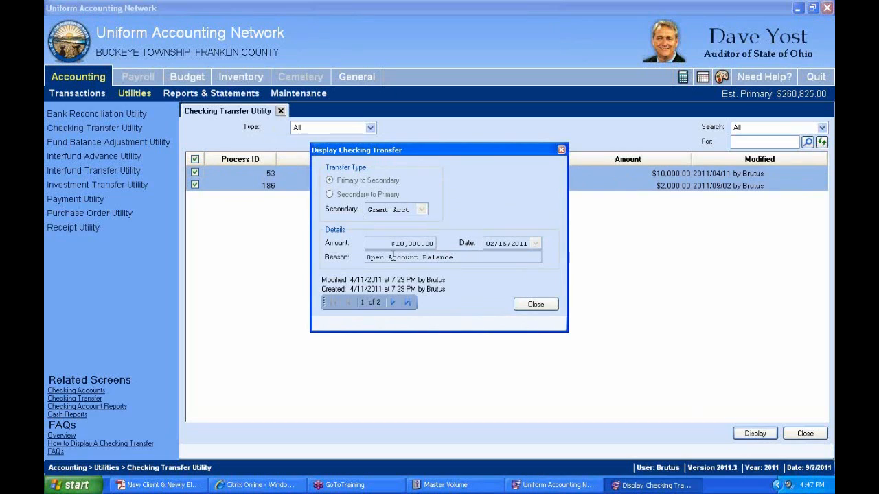
- Review the reason of the first transfer, view the second transfer's record, and close the details
drag(450, 258, 368, 257)
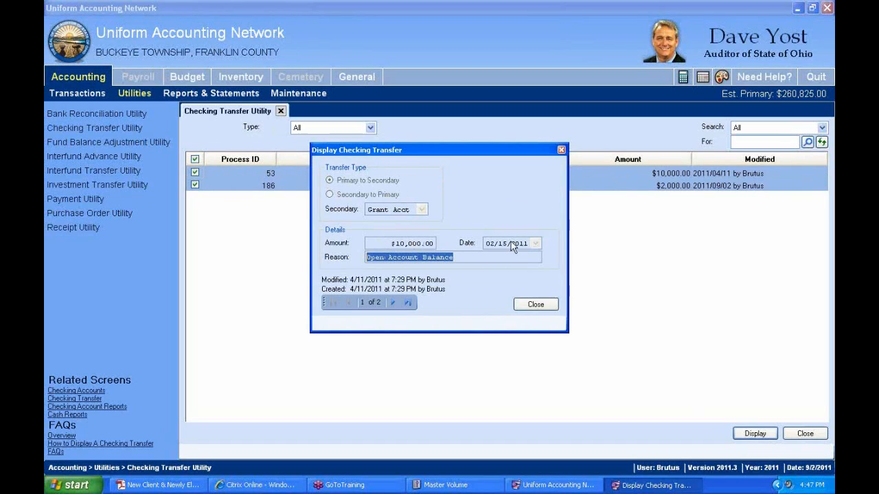
click(393, 303)
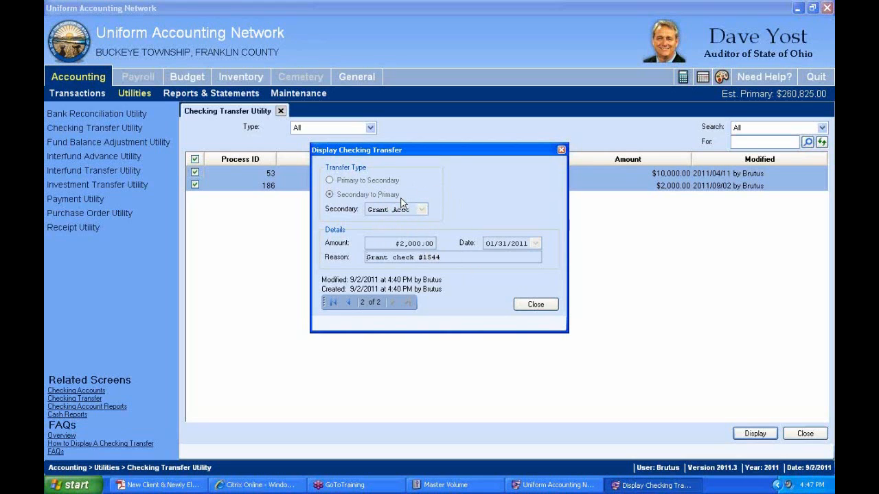
click(544, 305)
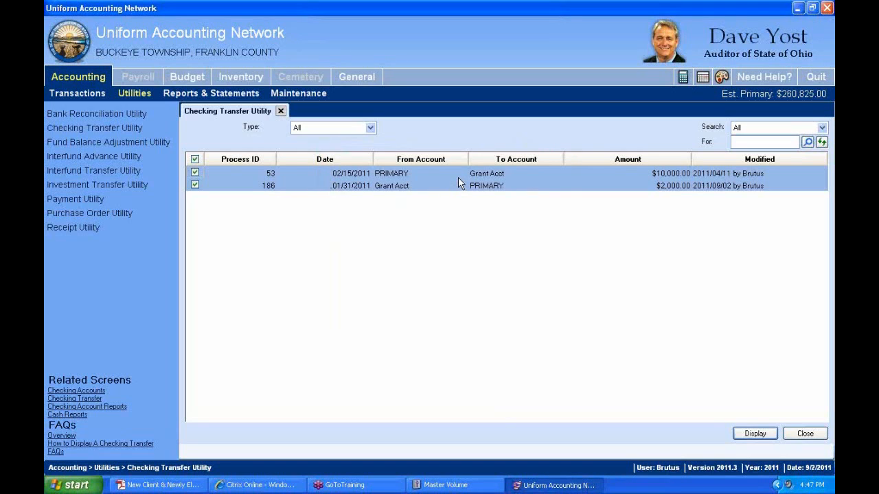
- Display only the $2,000.00 transfer from Grant Acct to PRIMARY, check its reason, and close the details
click(195, 159)
click(195, 186)
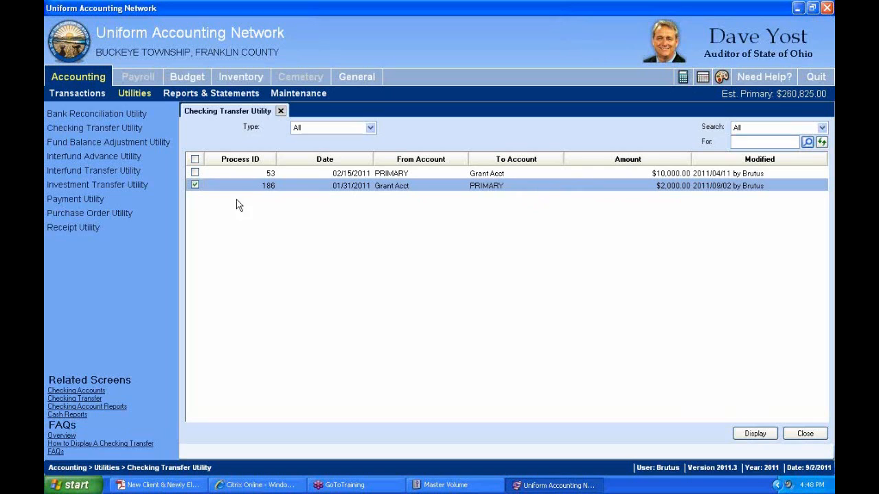
click(763, 435)
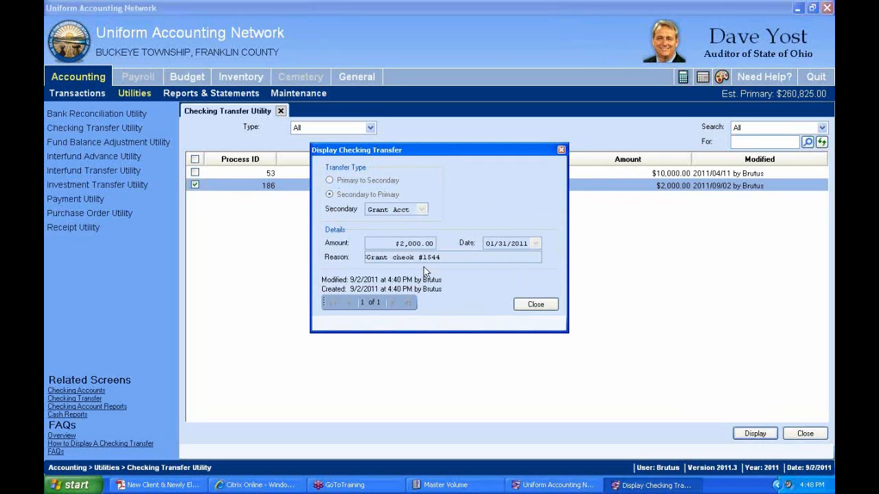
drag(446, 259, 365, 258)
click(447, 257)
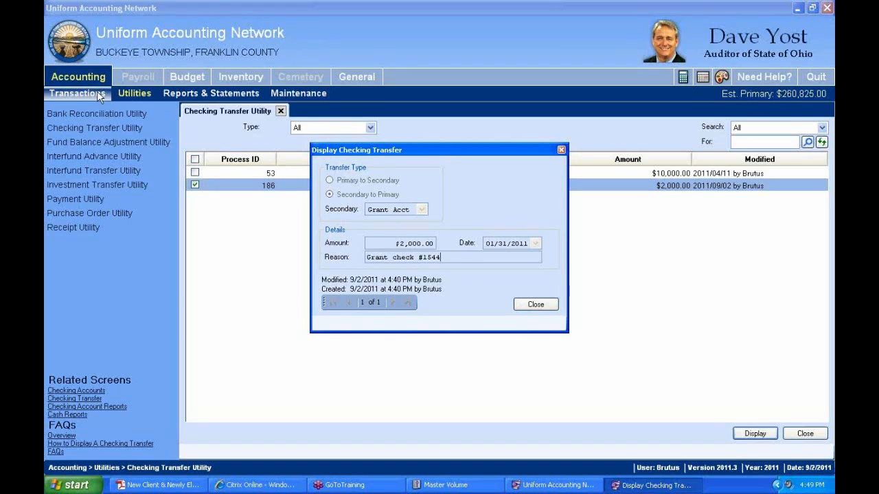
click(534, 306)
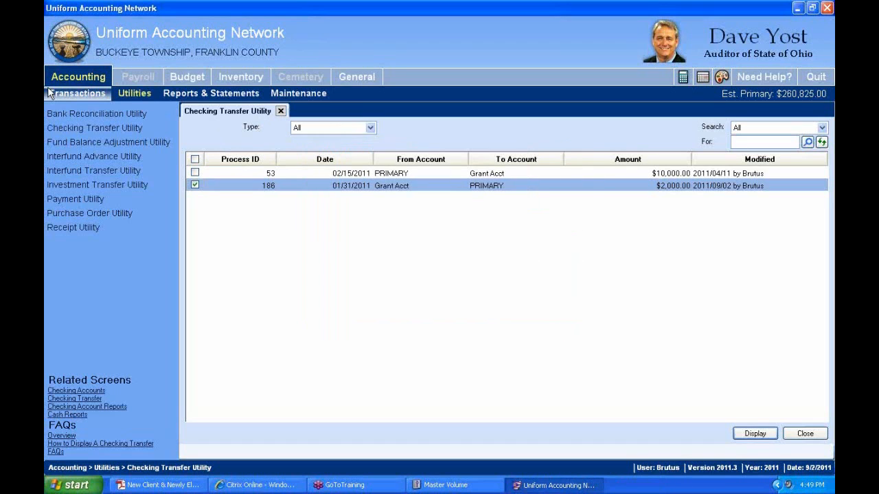
- Start a new checking transfer of type Primary to Secondary with Grant Acct as the secondary account
click(75, 93)
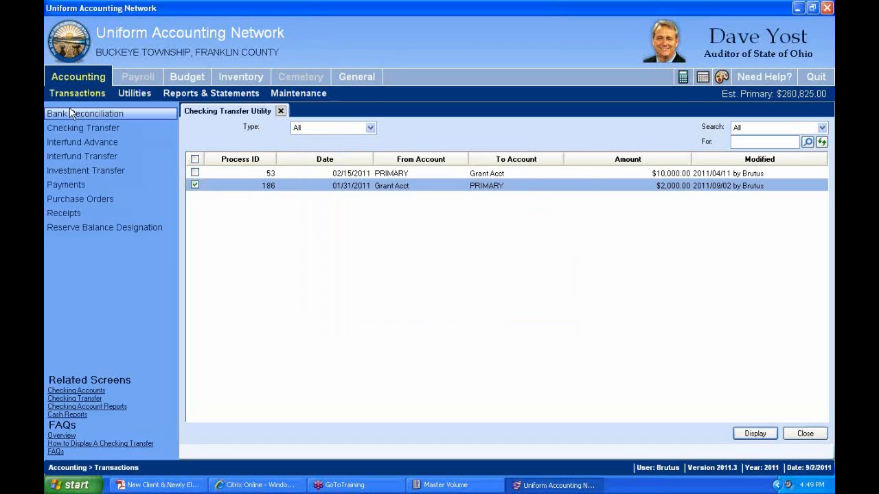
click(73, 130)
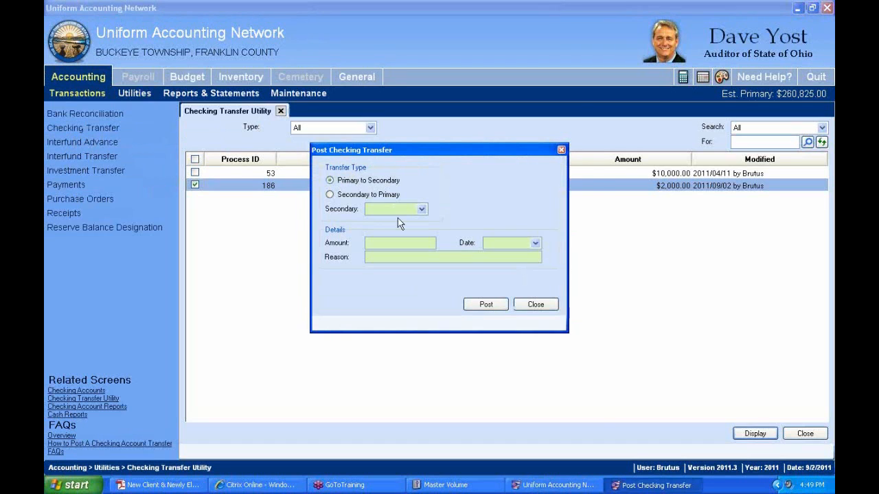
click(341, 195)
click(331, 180)
click(422, 209)
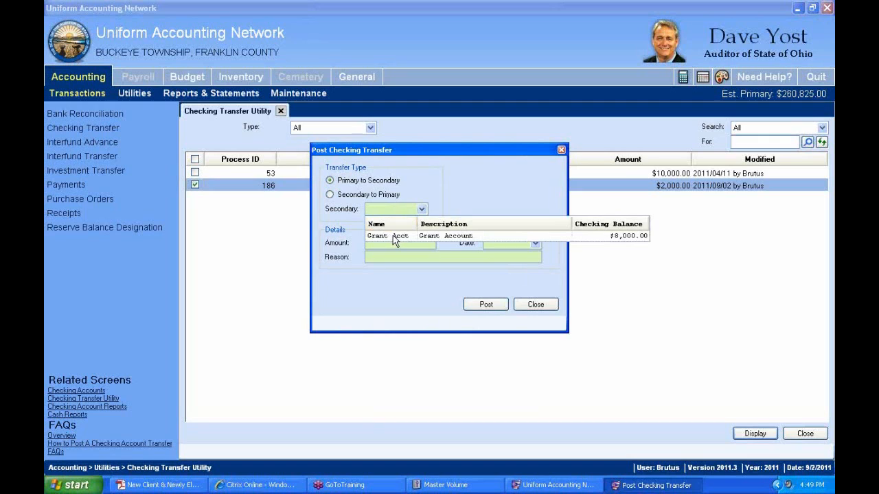
click(394, 237)
click(421, 210)
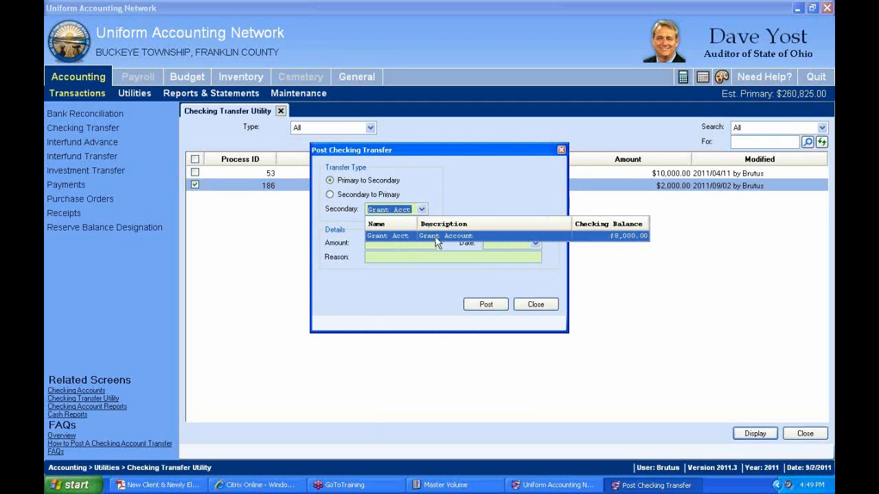
click(435, 237)
- Enter an amount of $1,800.00, date 01/31/2011 and reason "correction", post the checking transfer, and close the form
click(386, 244)
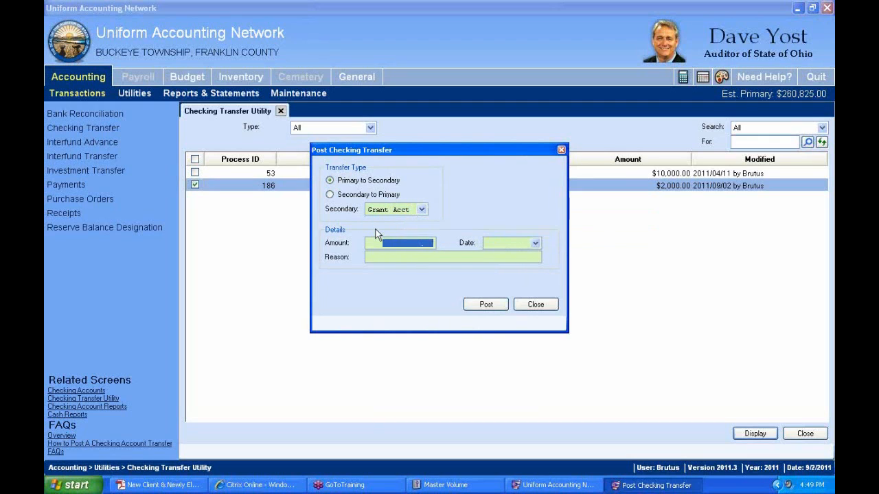
text(1800)
click(537, 245)
click(572, 245)
text(01/31/2011)
click(430, 262)
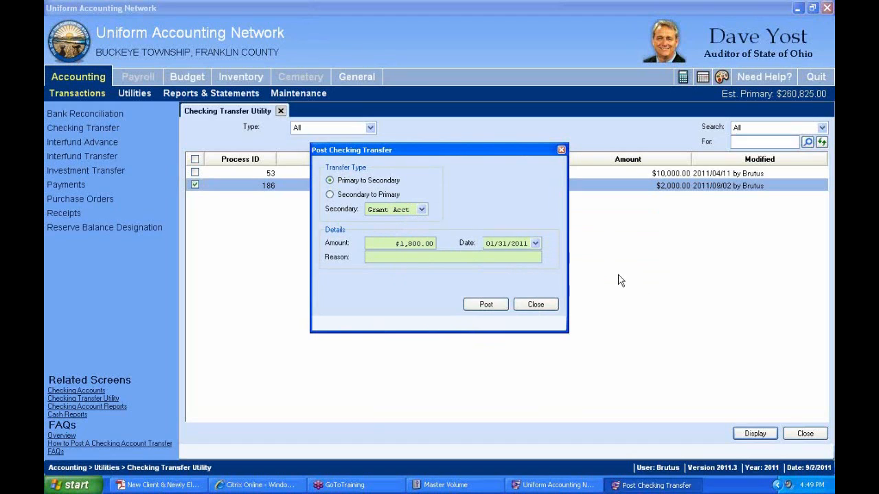
text(correction)
click(486, 304)
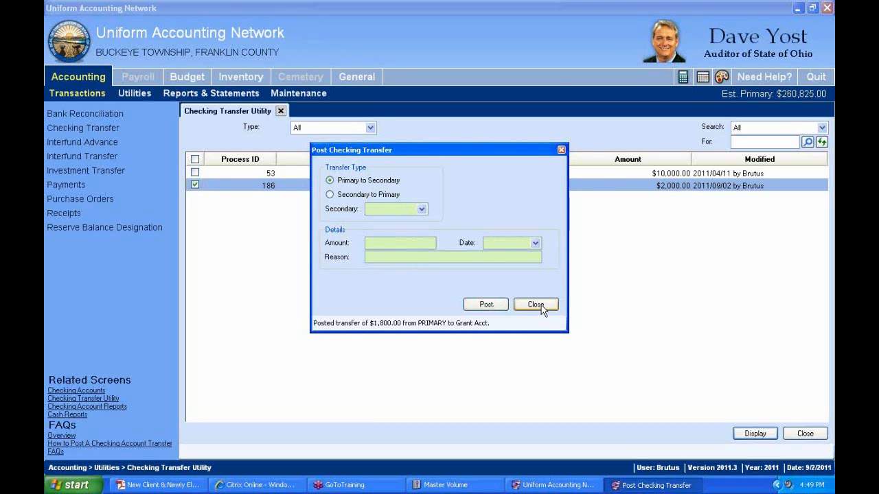
click(535, 305)
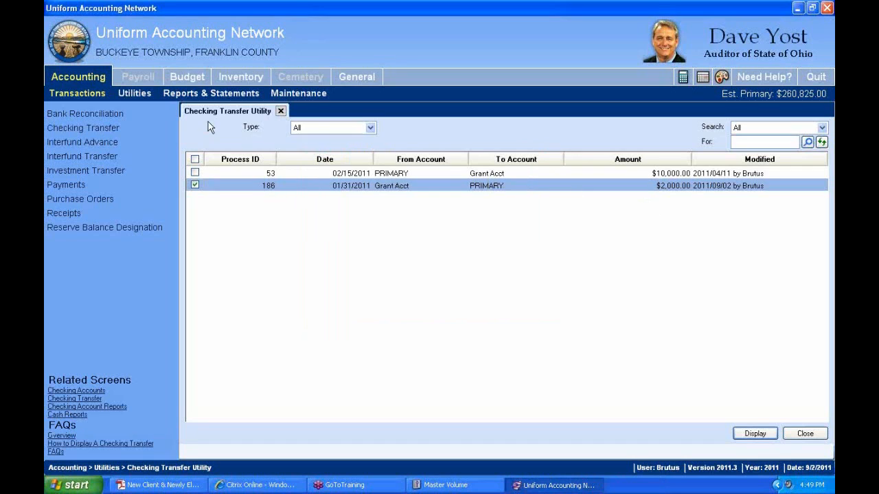
- Reopen the Checking Transfer Utility with a refreshed list and compare the new $1,800.00 transfer with the $2,000.00 one
click(195, 159)
click(195, 159)
click(280, 112)
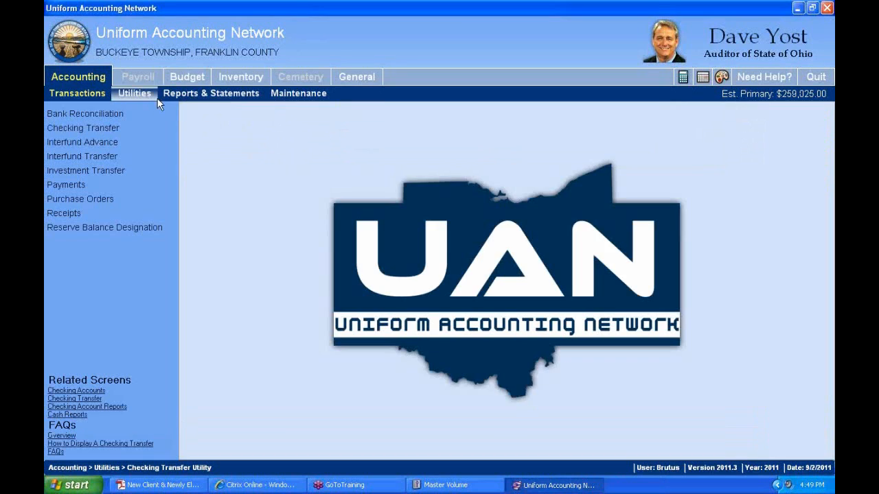
click(135, 94)
click(75, 129)
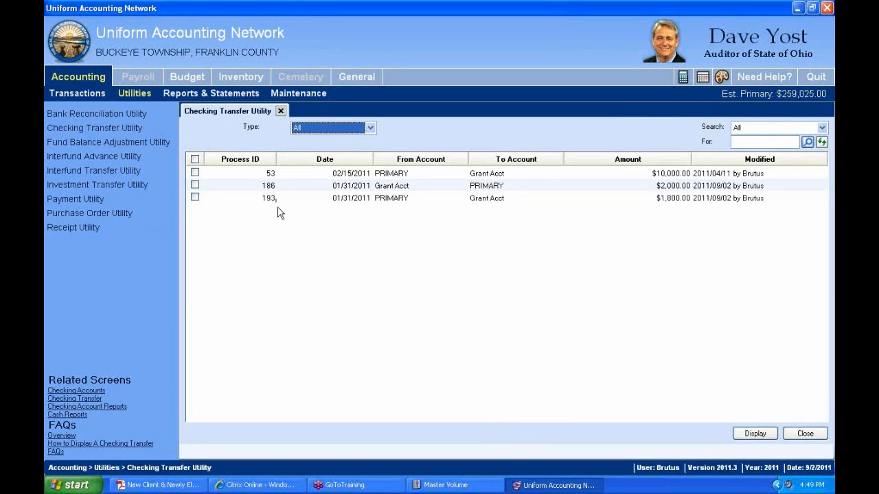
click(396, 199)
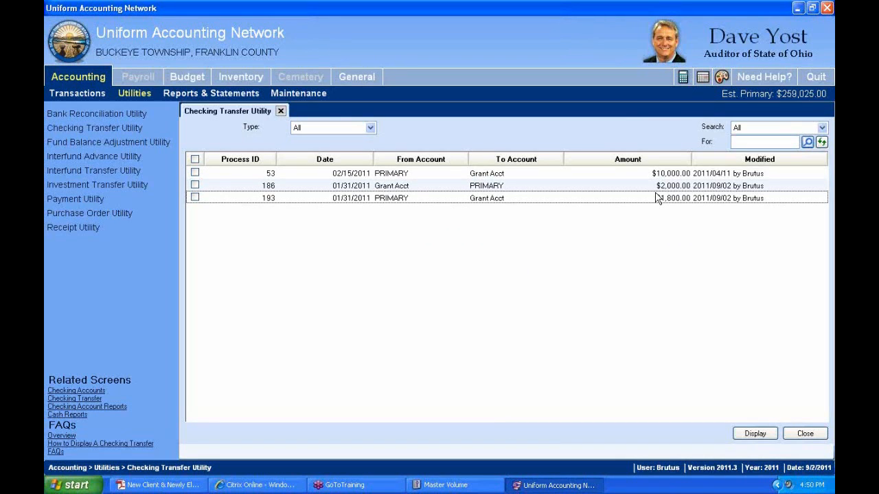
click(414, 187)
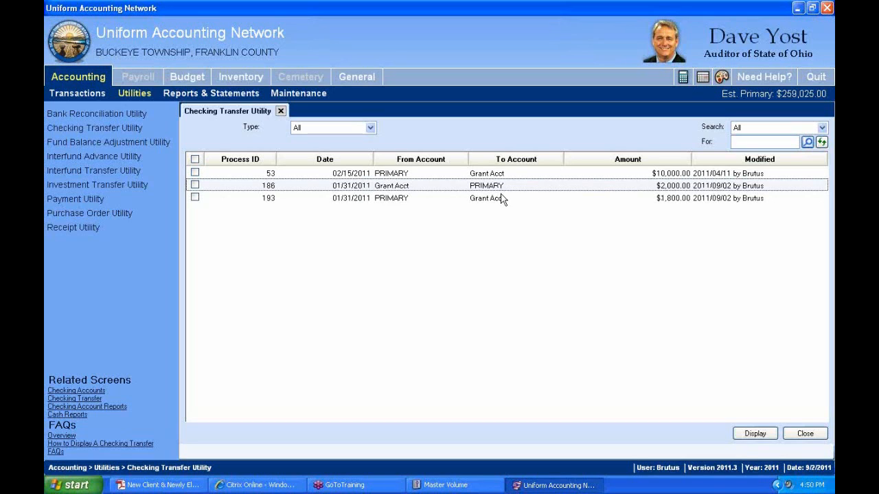
- Close the Checking Transfer Utility and open the Interfund Transfer Utility to look over the $1,000.00 transfer
click(280, 111)
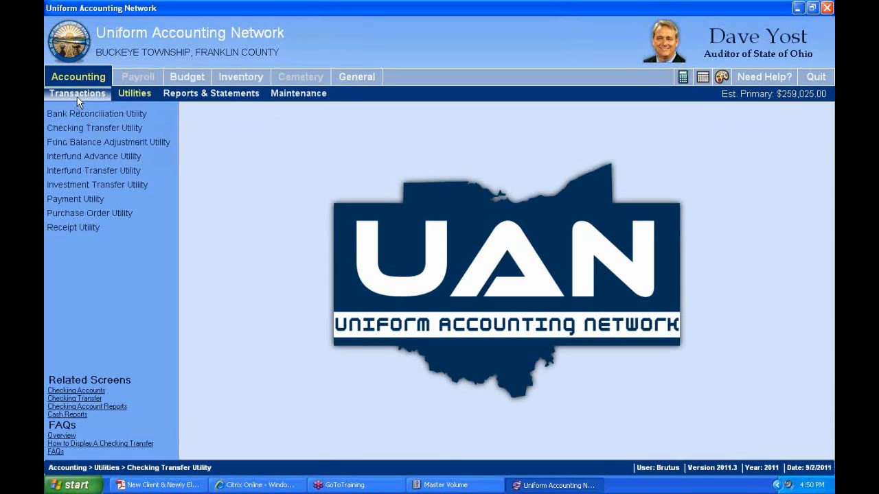
click(78, 77)
click(136, 94)
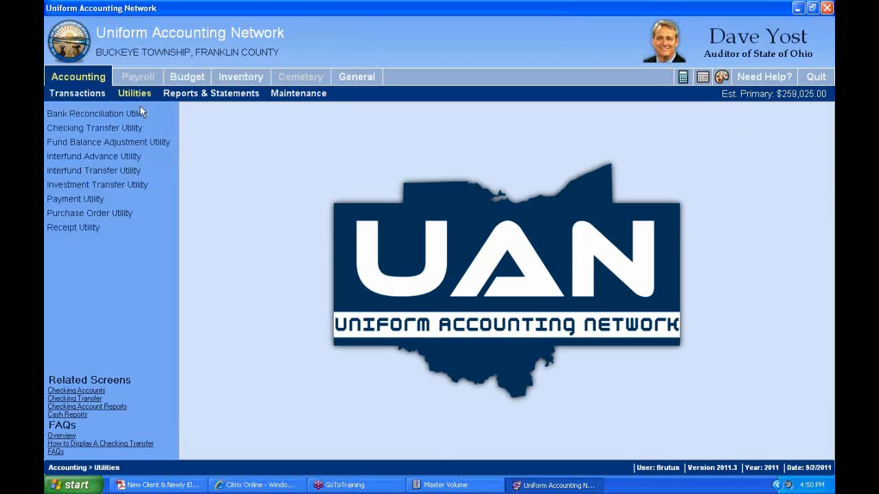
click(103, 173)
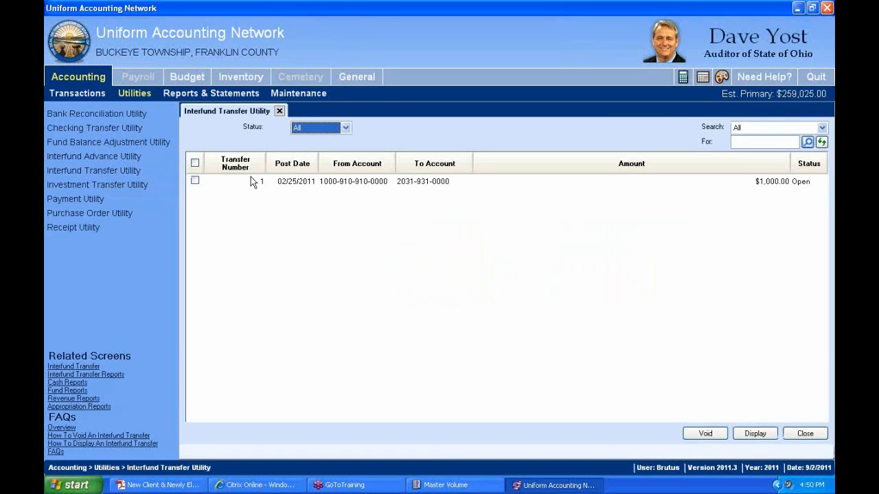
click(342, 183)
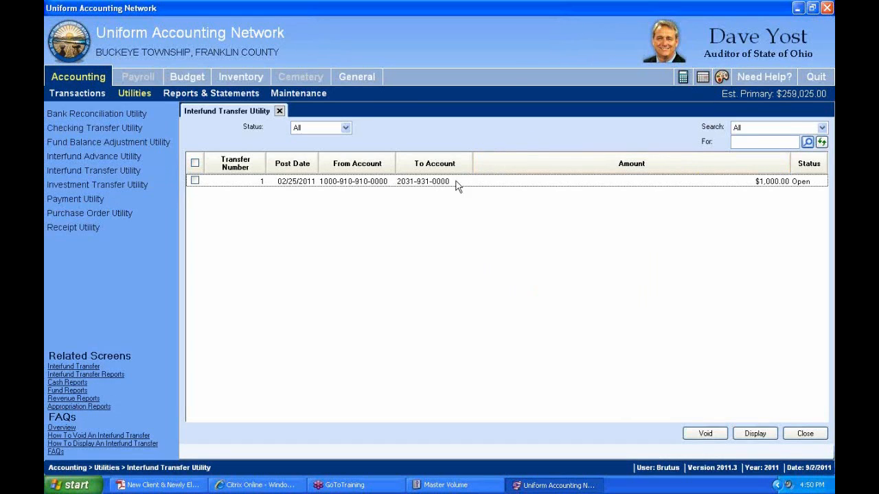
- Display the details of the open $1,000.00 interfund transfer dated 02/25/2011, check its reason and accounts, and close them
click(195, 163)
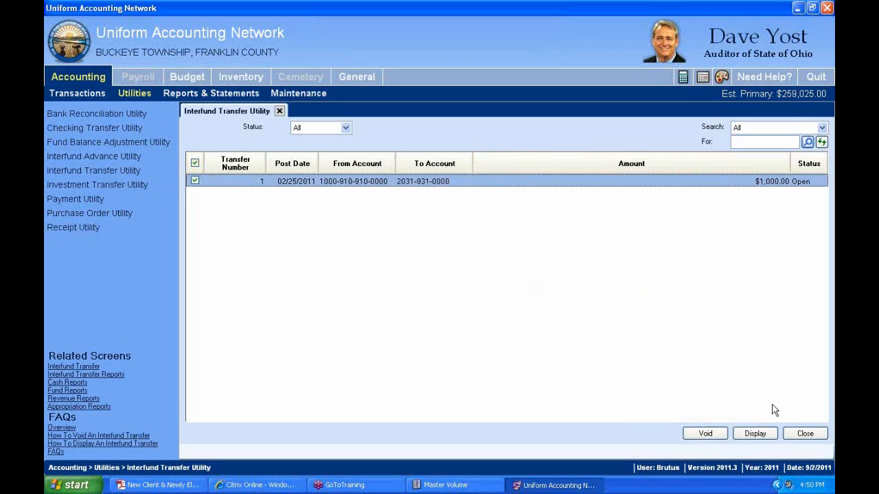
click(707, 434)
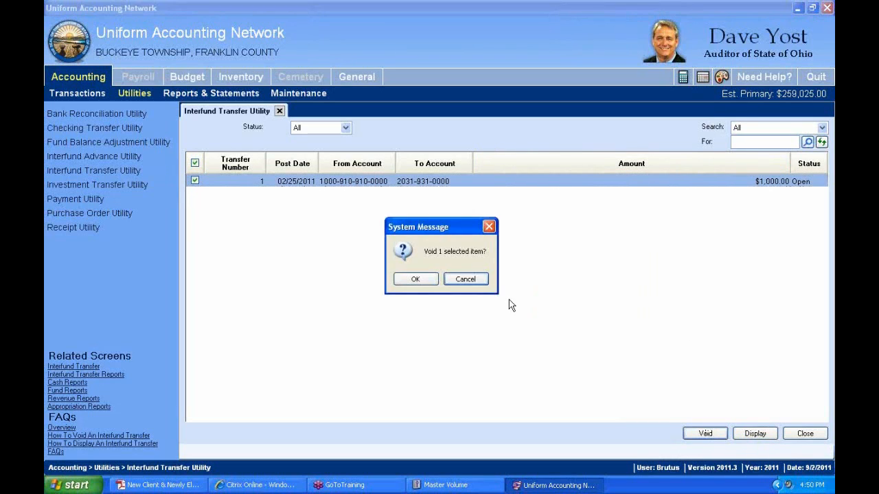
click(466, 282)
click(755, 433)
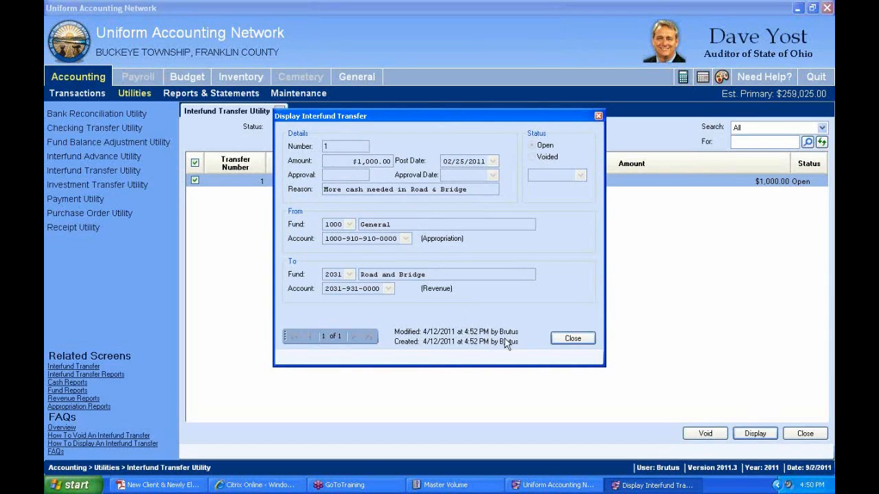
click(573, 339)
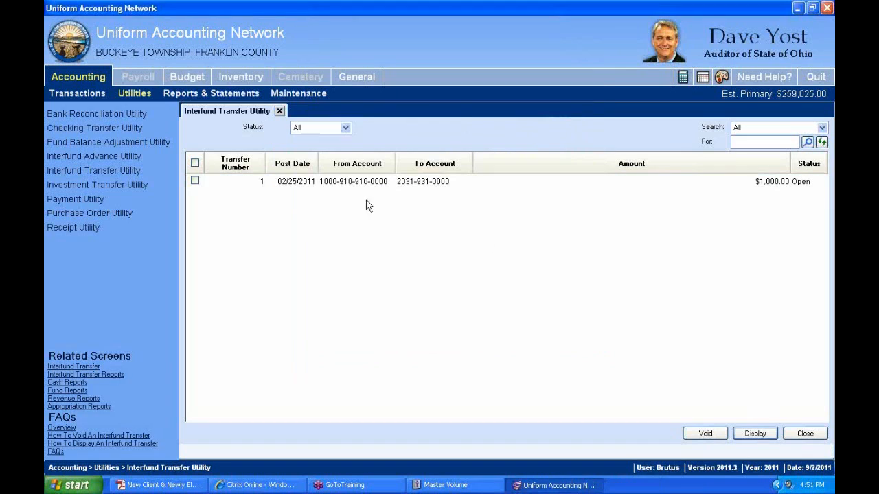
- Void the $1,000.00 interfund transfer with void date 09/02/2011 and decline printing the void report
click(194, 163)
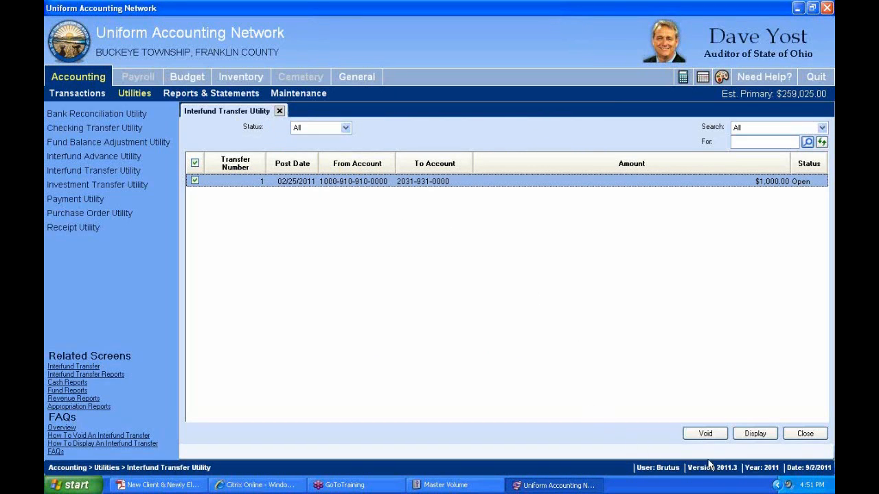
click(698, 434)
click(410, 281)
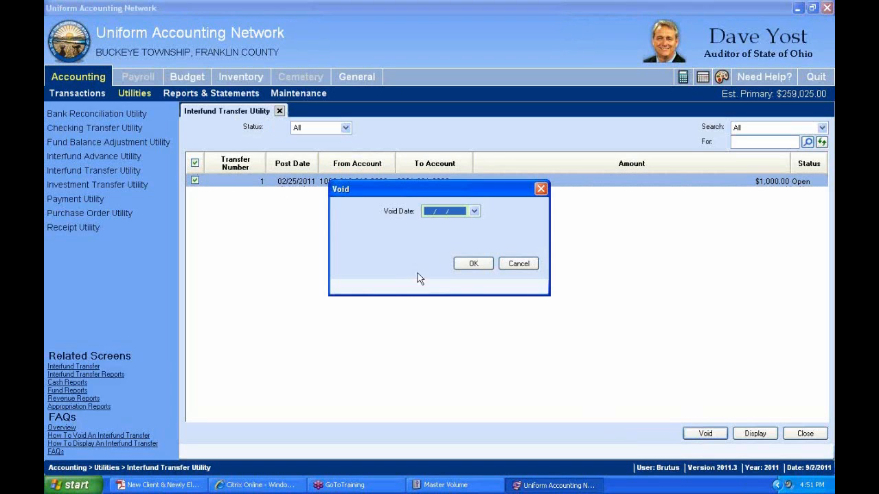
click(473, 210)
click(394, 315)
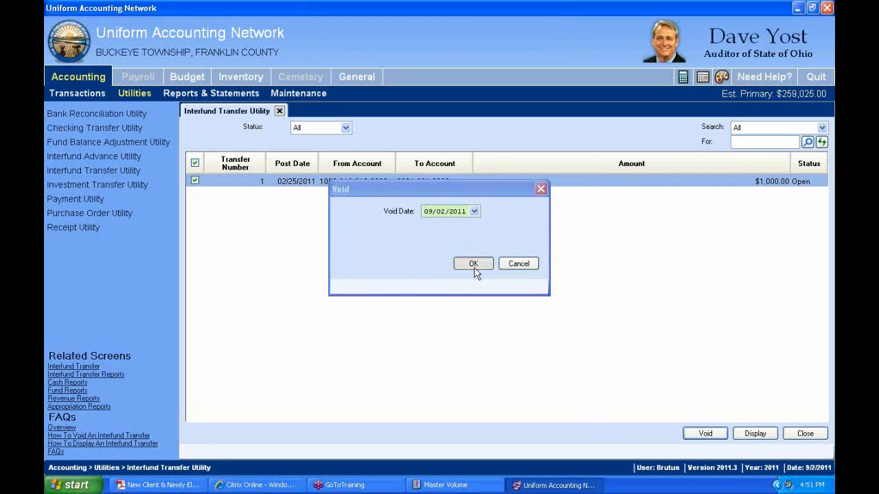
click(474, 266)
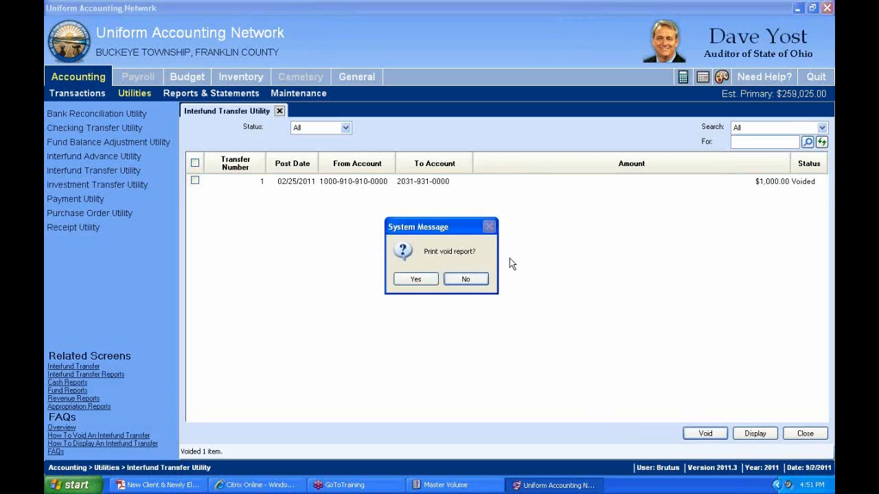
click(466, 279)
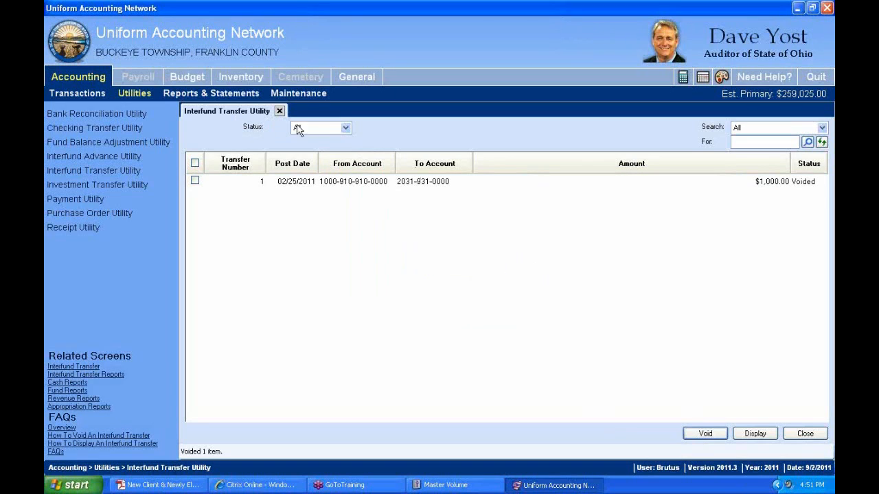
- Display the voided $1,000.00 interfund transfer, check its status and void date, and close the details
click(787, 183)
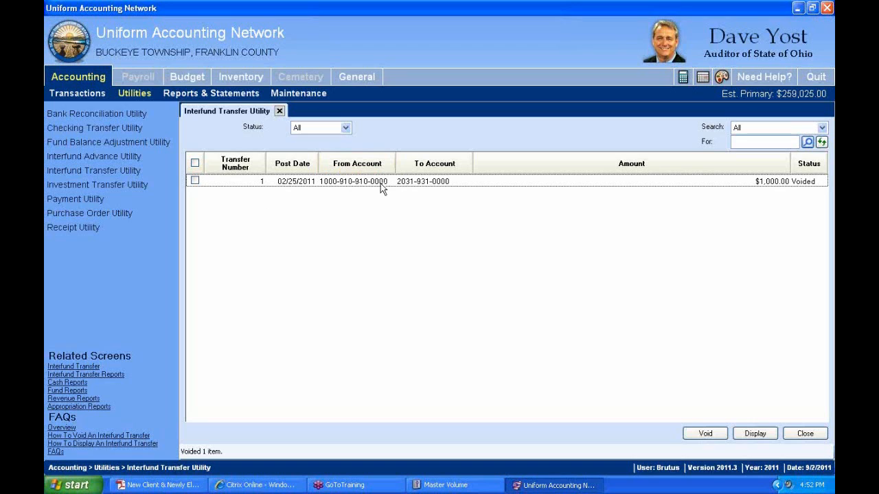
click(195, 180)
click(752, 434)
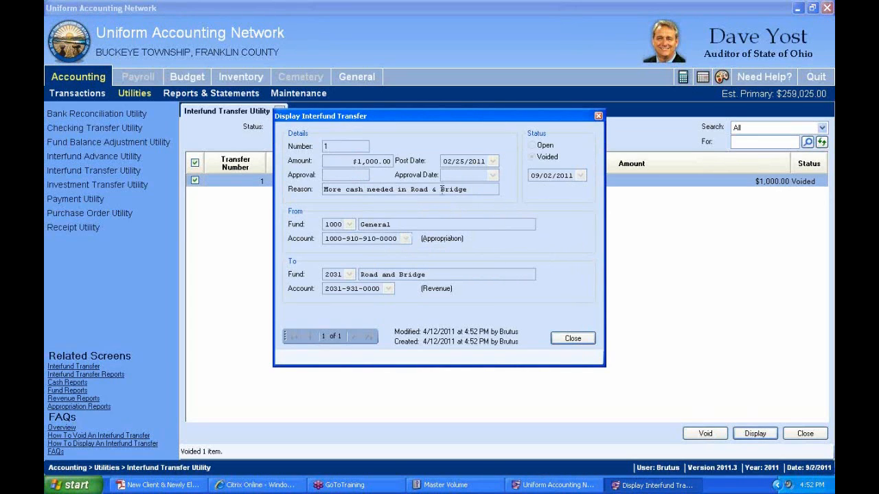
click(572, 338)
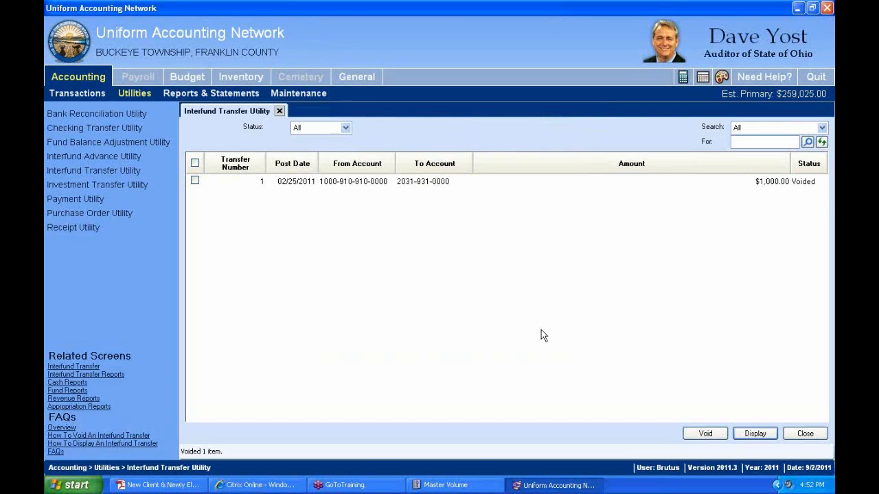
- Close the Interfund Transfer Utility and open the Interfund Advance Utility to review the listed advances
click(280, 111)
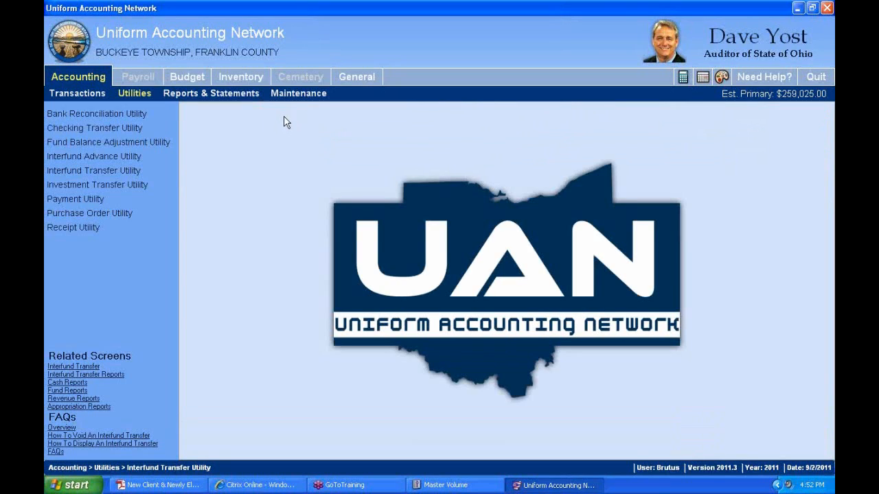
click(124, 158)
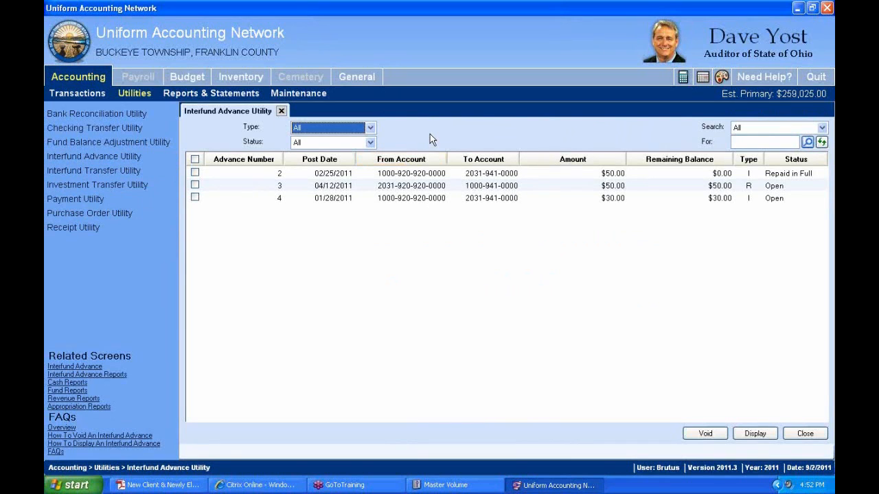
click(621, 190)
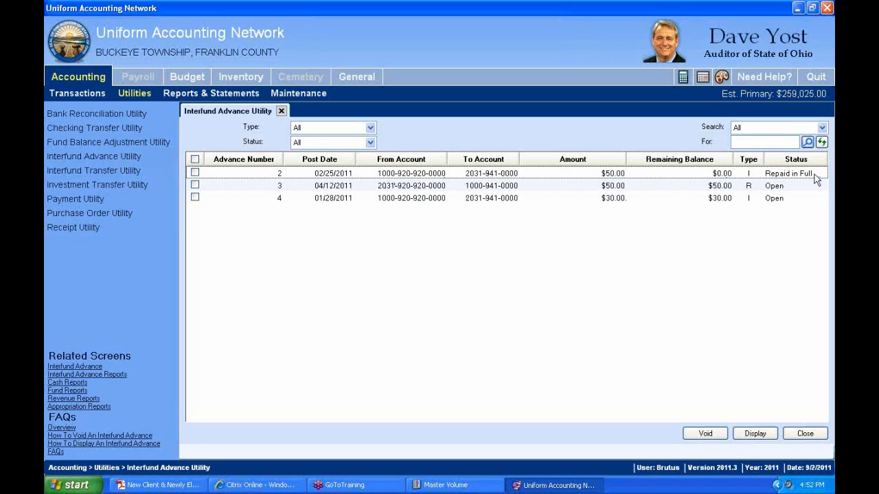
- Display the details of advance number 2, check its balance and repaid date, and close them
click(195, 172)
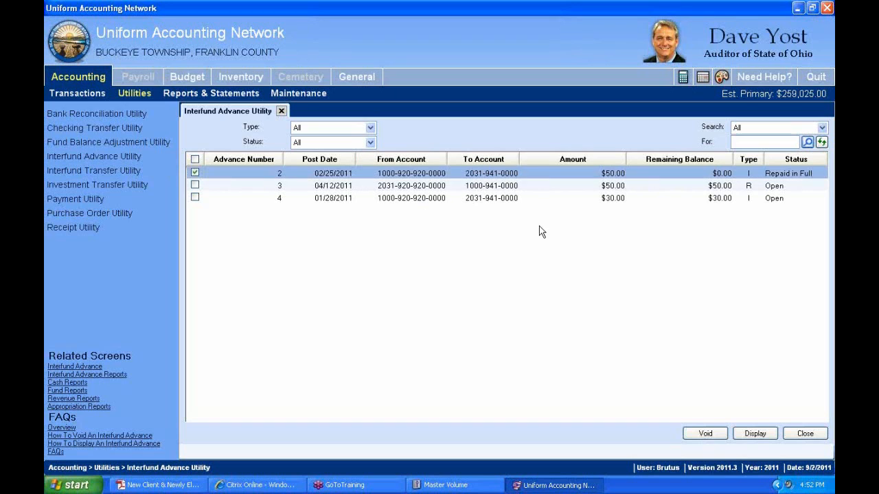
click(755, 434)
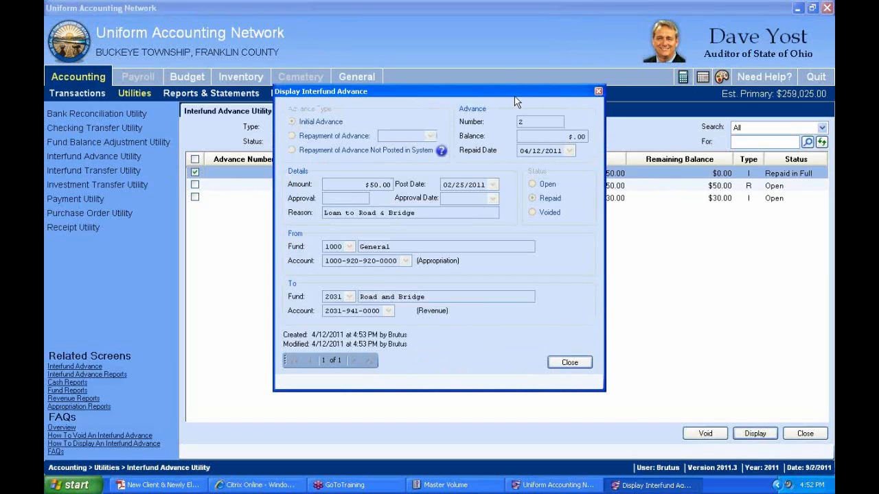
drag(516, 101, 500, 30)
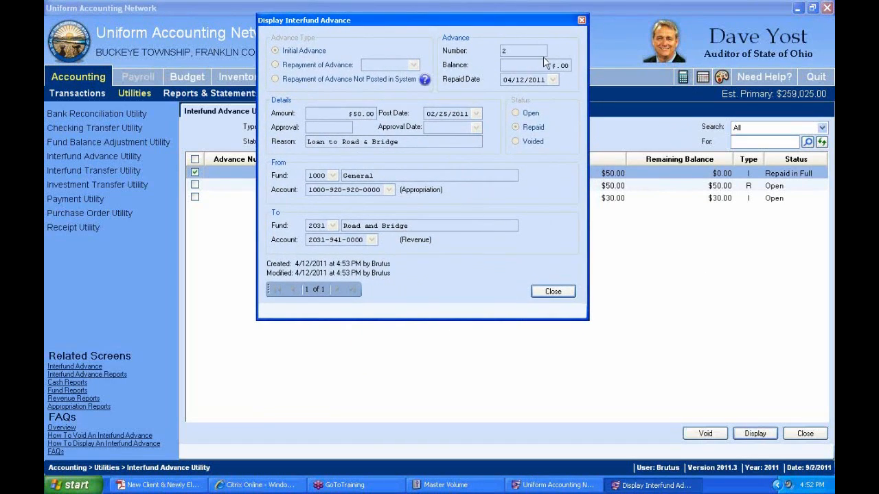
click(553, 291)
- Display the details of advance number 3, check which advance it repays, and close them
click(195, 185)
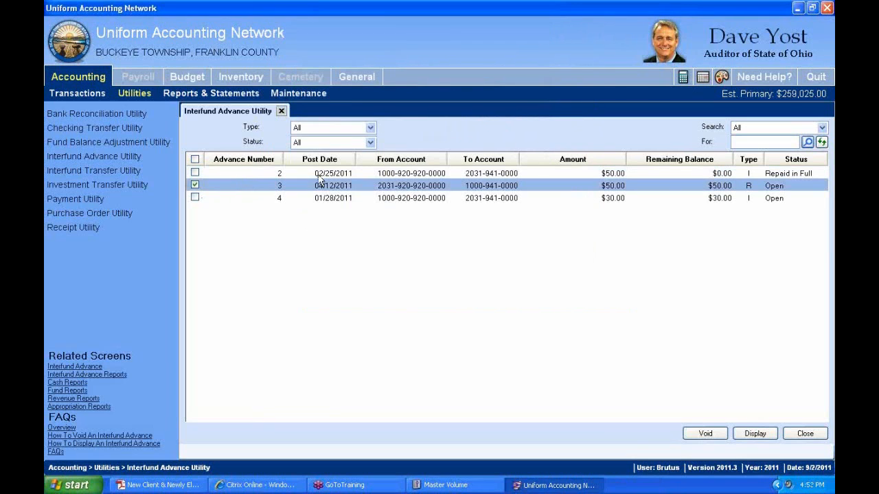
click(763, 435)
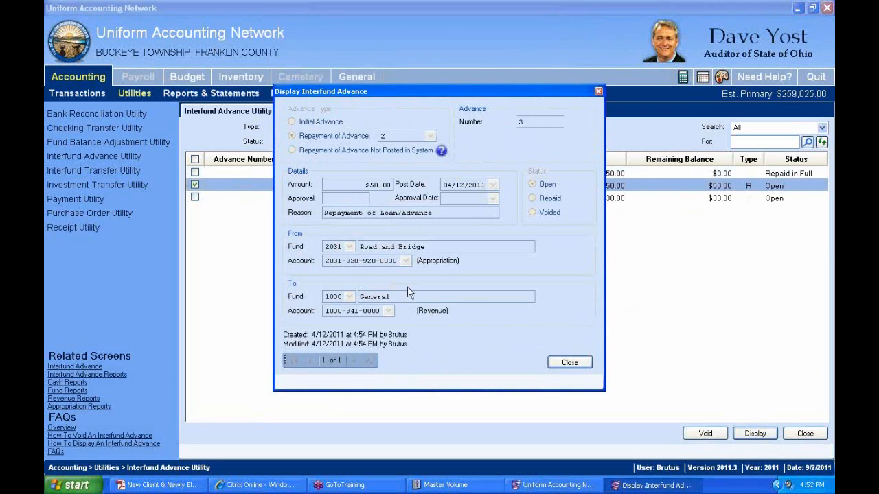
click(582, 363)
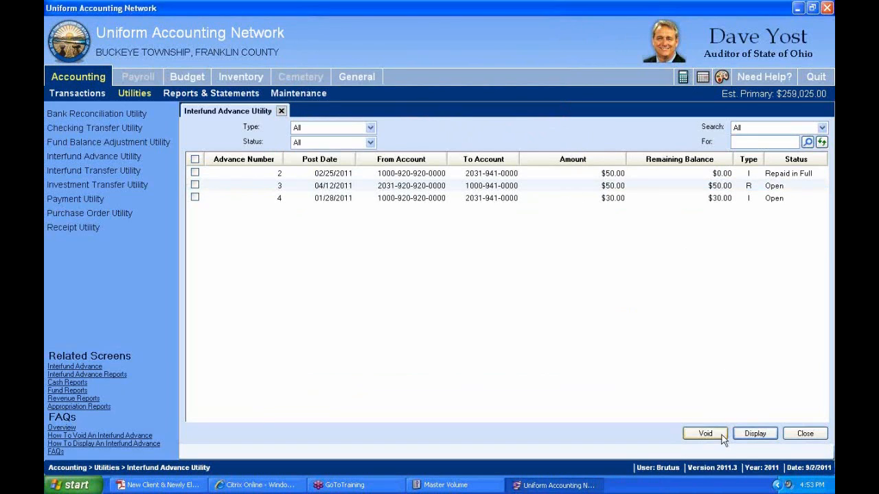
- Try to void the fully repaid advance number 2 with a void date from the calendar
click(195, 173)
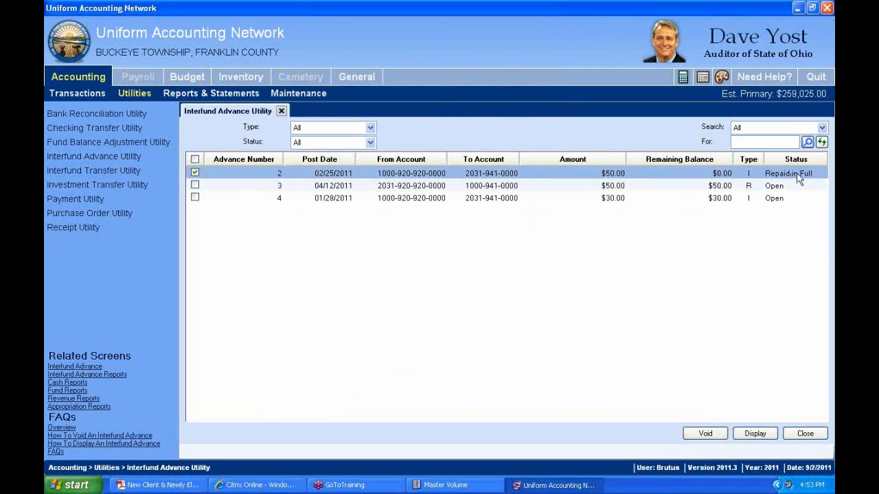
click(709, 436)
click(415, 279)
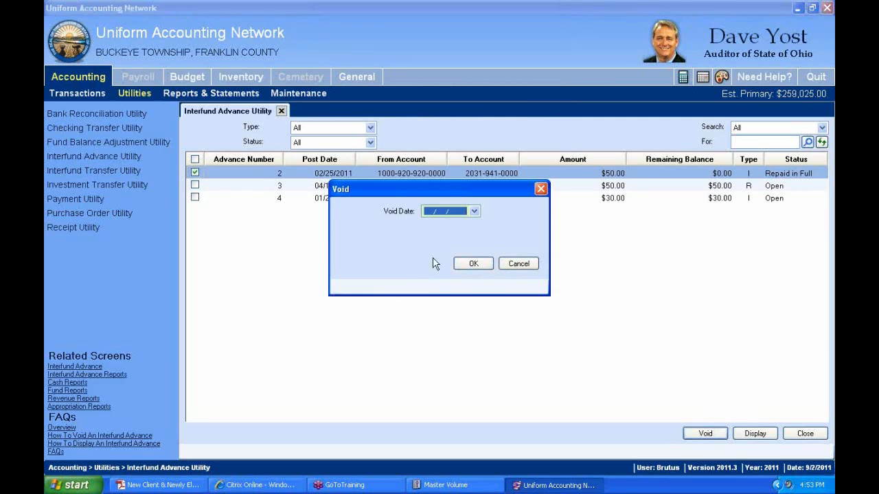
click(474, 211)
click(405, 317)
click(472, 267)
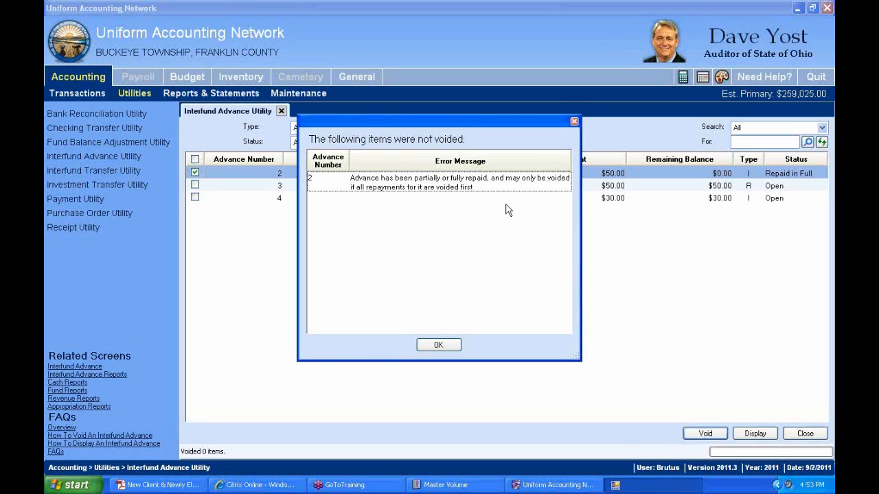
click(443, 346)
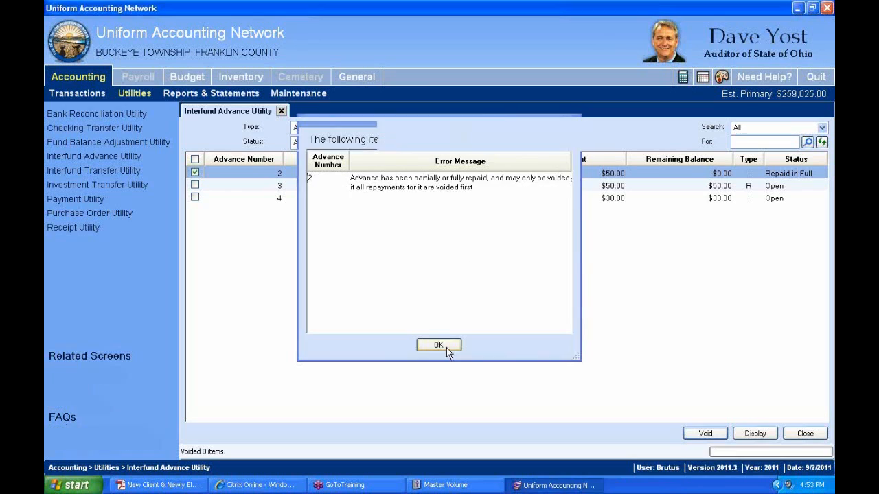
click(718, 188)
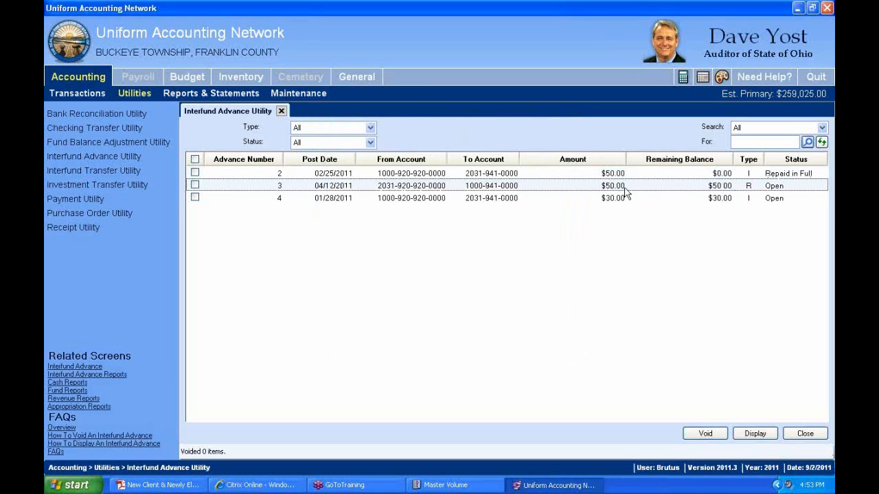
click(195, 185)
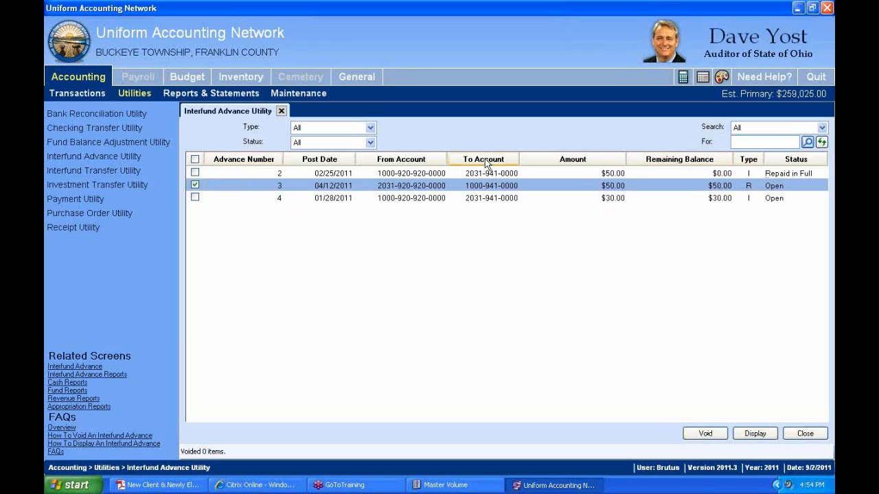
click(195, 173)
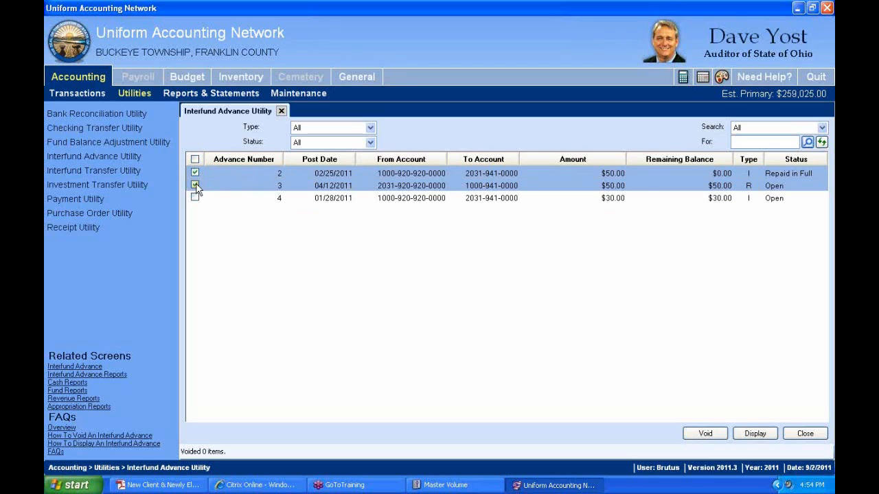
click(195, 186)
click(195, 173)
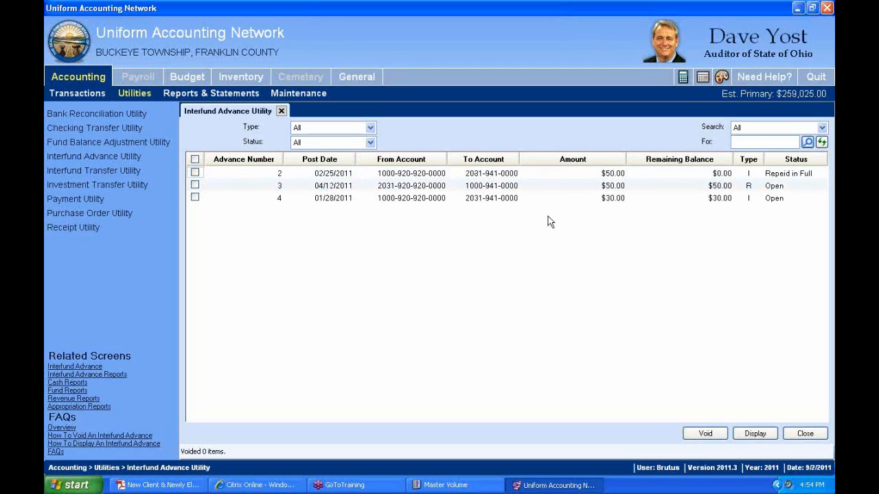
- Void the open interfund advance number 4 with today's date, 9/2/2011, as the void date, without printing the void report
click(722, 199)
click(193, 200)
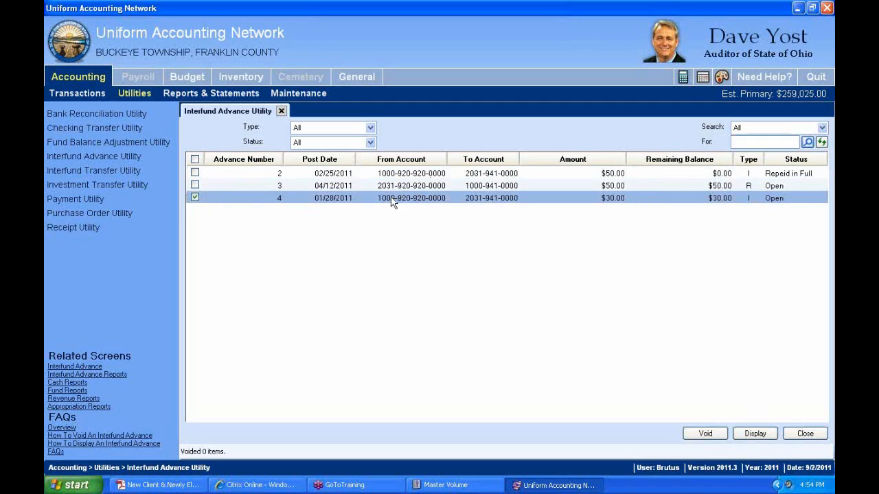
click(705, 433)
click(426, 282)
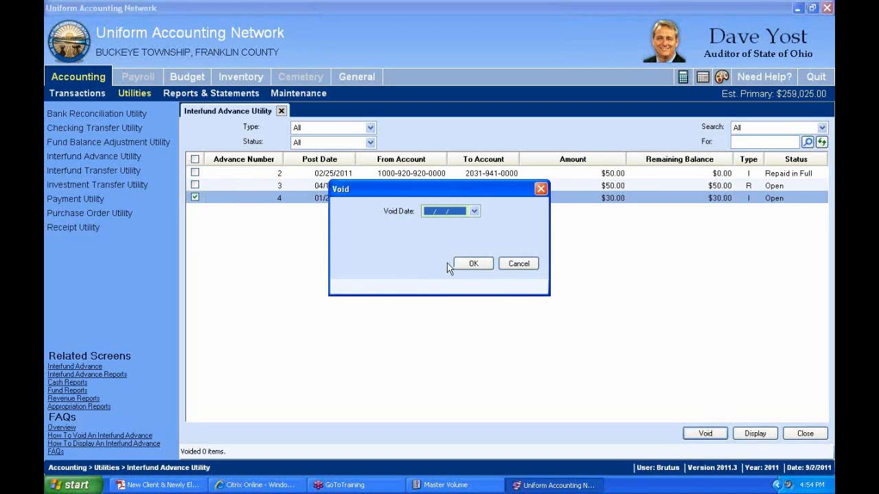
click(474, 211)
click(414, 312)
click(471, 264)
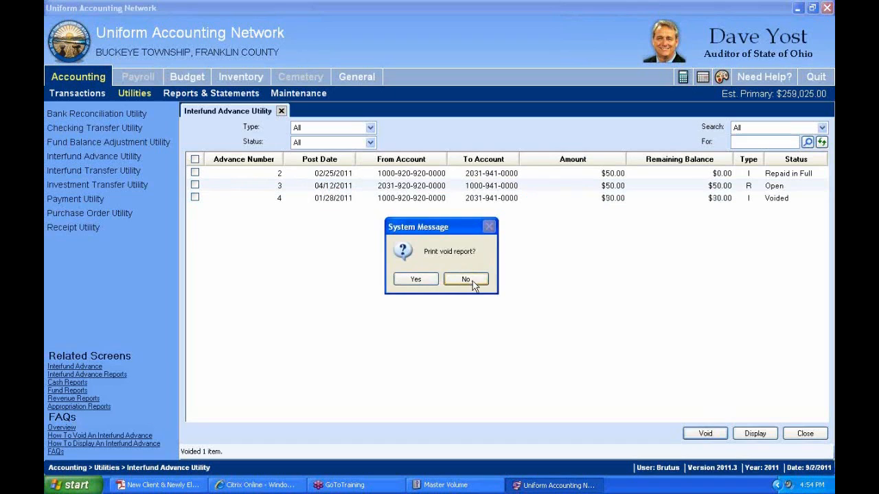
click(473, 280)
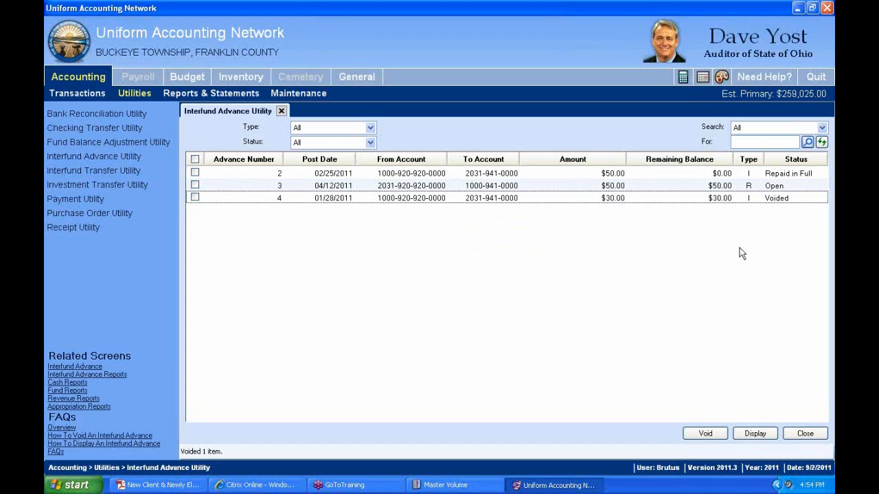
- Close the Interfund Advance Utility and open the Fund Balance Adjustment Utility
click(281, 112)
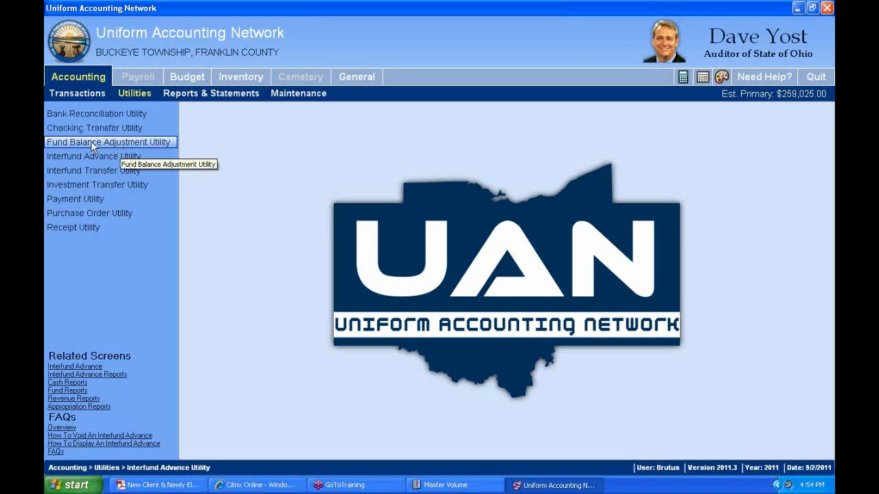
click(138, 143)
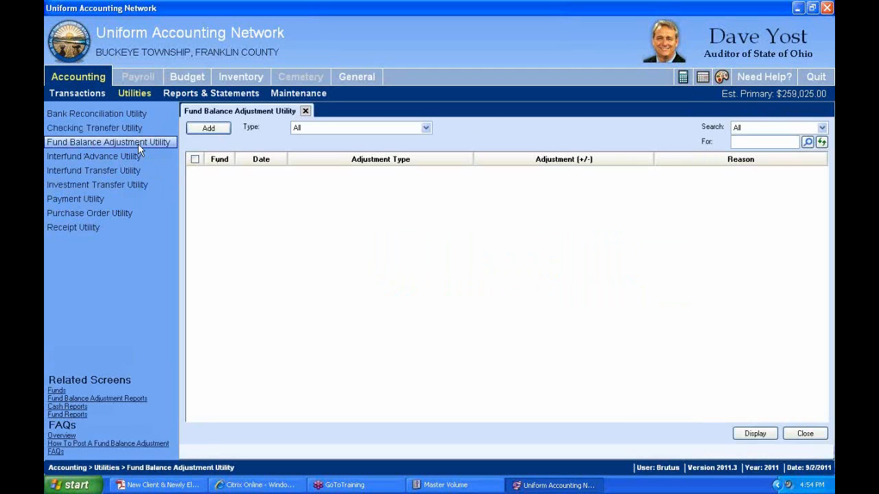
click(86, 78)
click(127, 94)
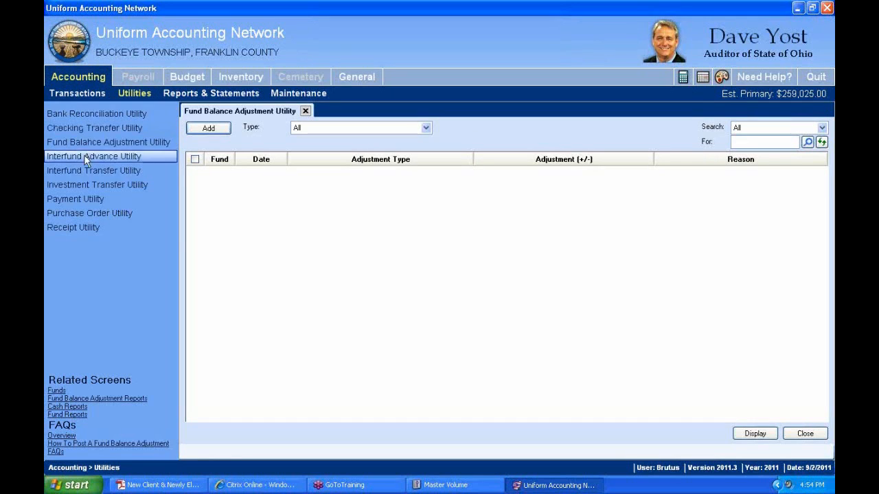
click(105, 143)
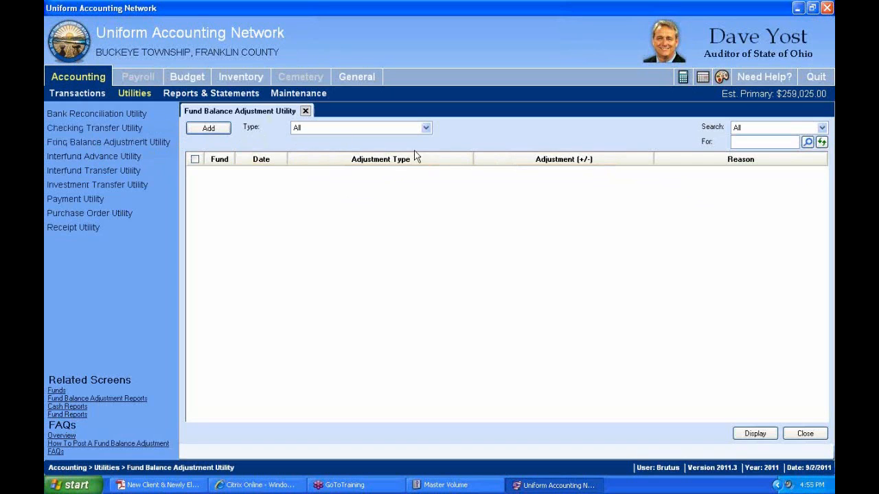
- Start a new fund balance adjustment, accept the audit warning, and look through the funds available in the posting form
click(209, 129)
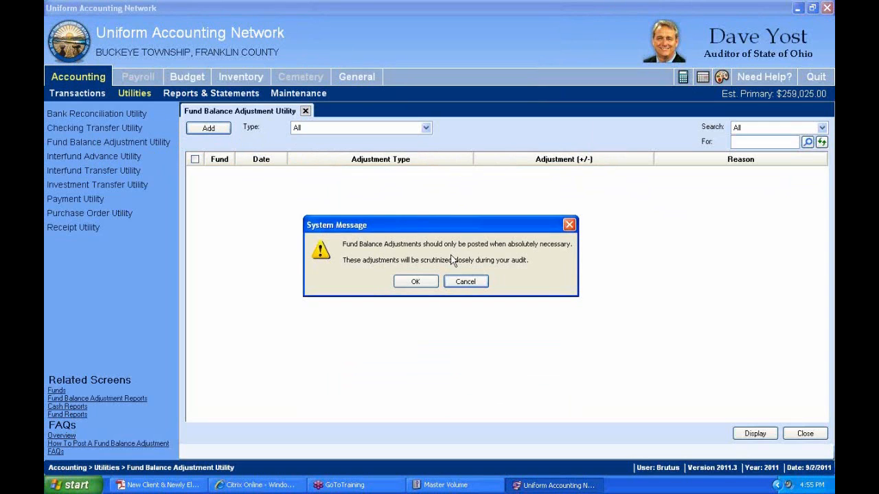
drag(443, 225, 435, 138)
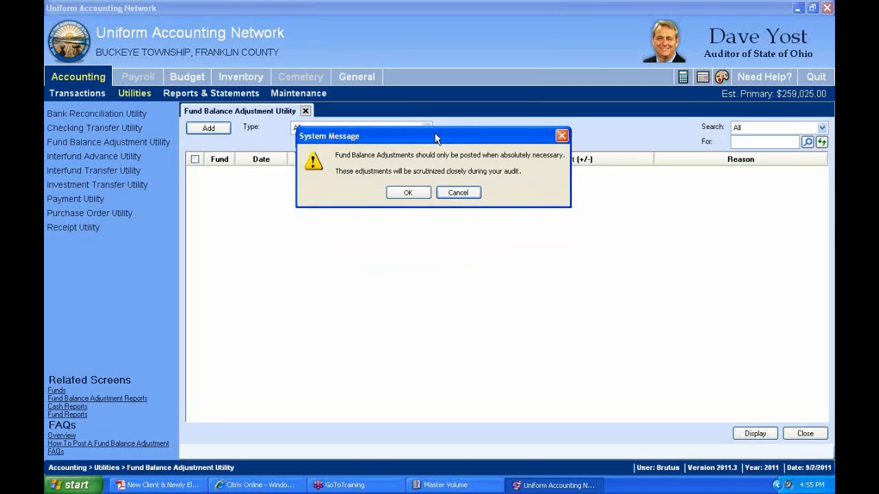
drag(435, 134, 430, 130)
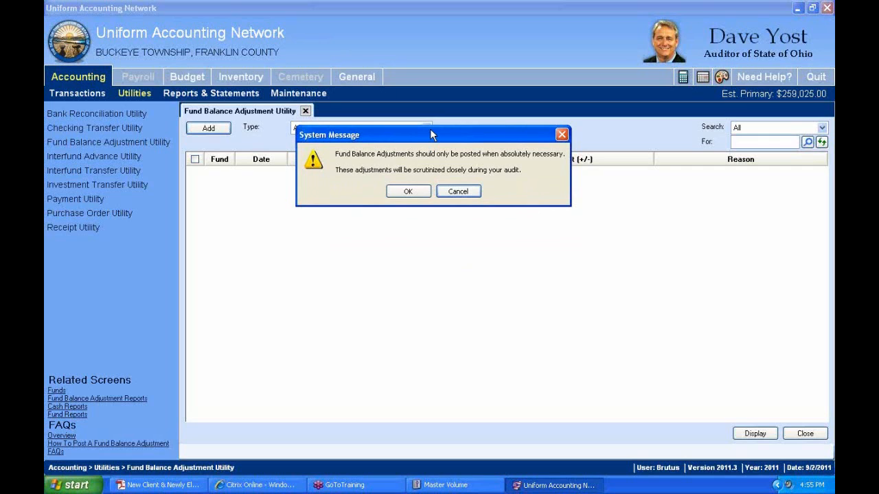
click(406, 193)
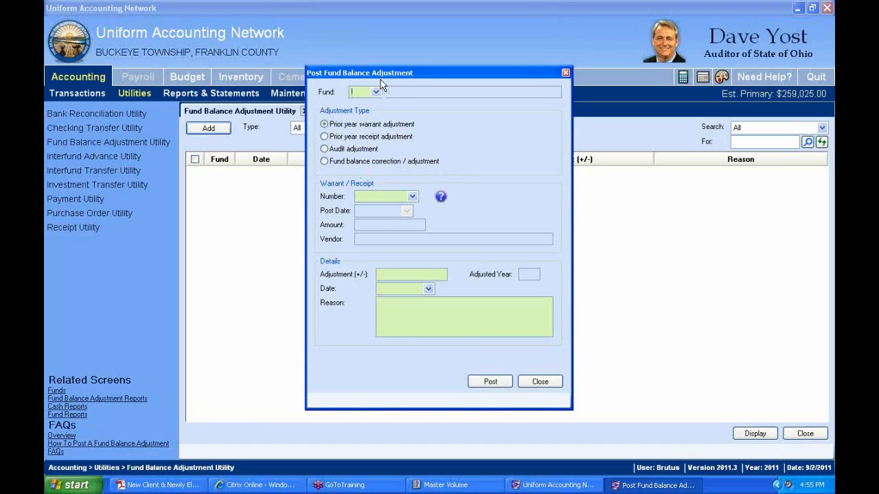
drag(402, 77, 406, 47)
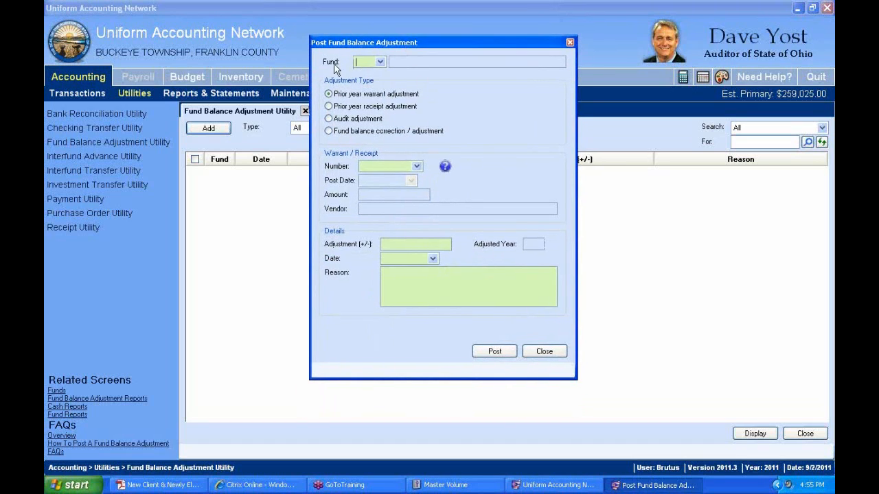
click(381, 62)
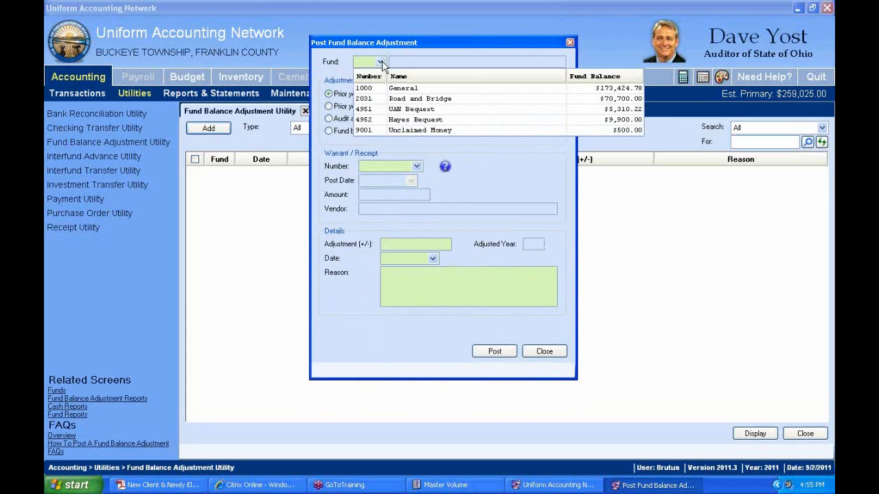
click(443, 57)
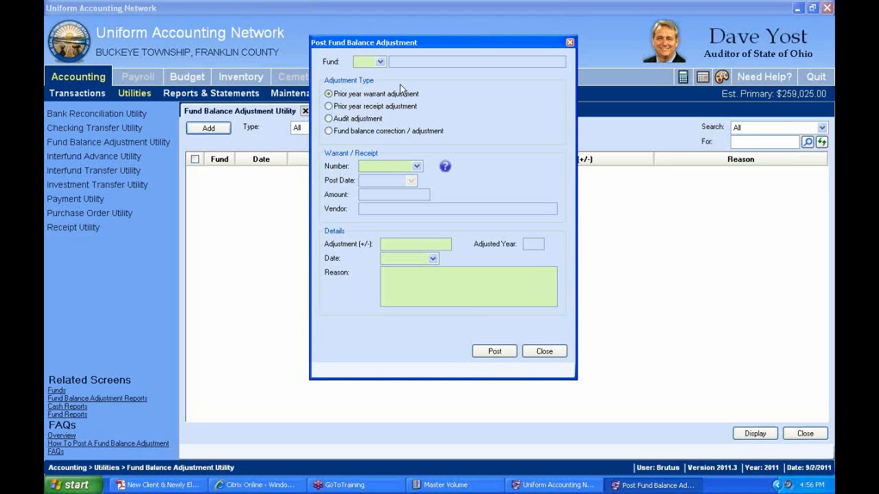
- Open the Payment Utility and sort the payments by post date
click(124, 93)
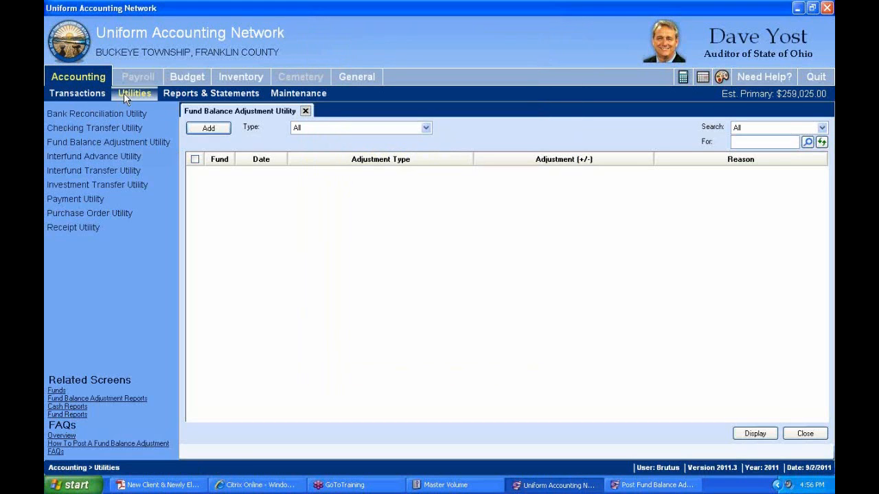
click(76, 198)
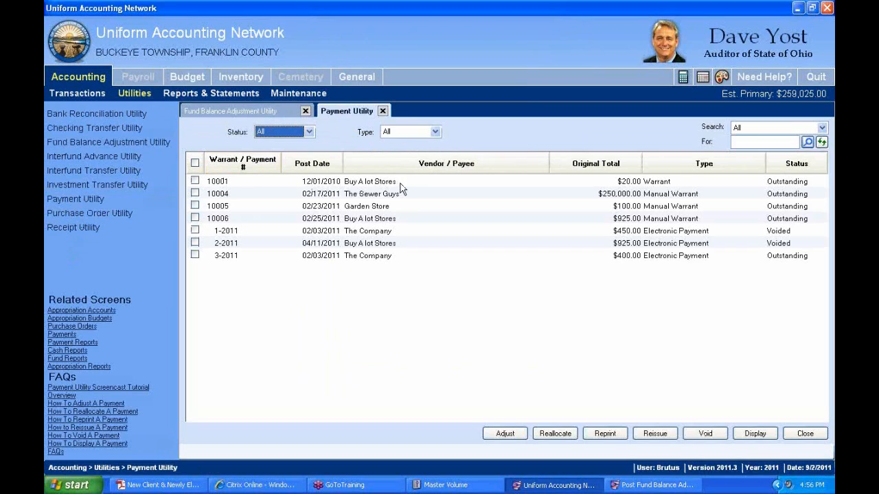
click(325, 165)
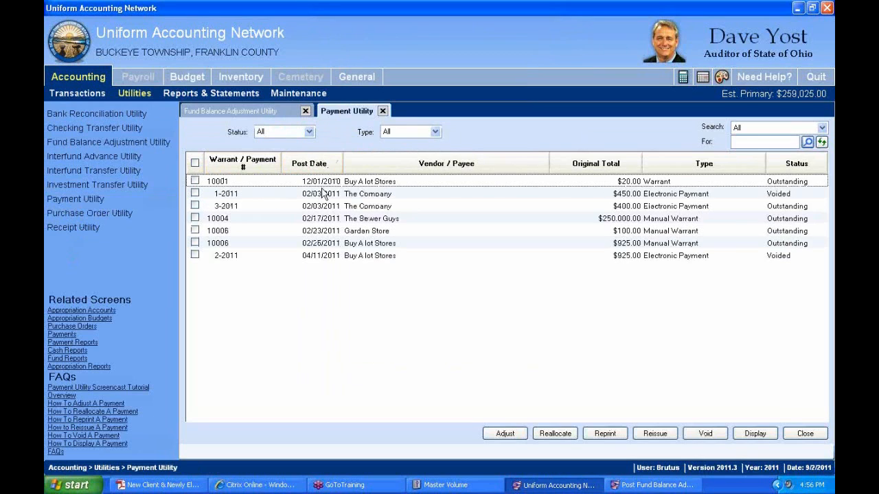
- Try to void the prior-year warrant 10001 to Buy A lot Stores dated 9/2/2011, and close the Payment Utility
click(196, 182)
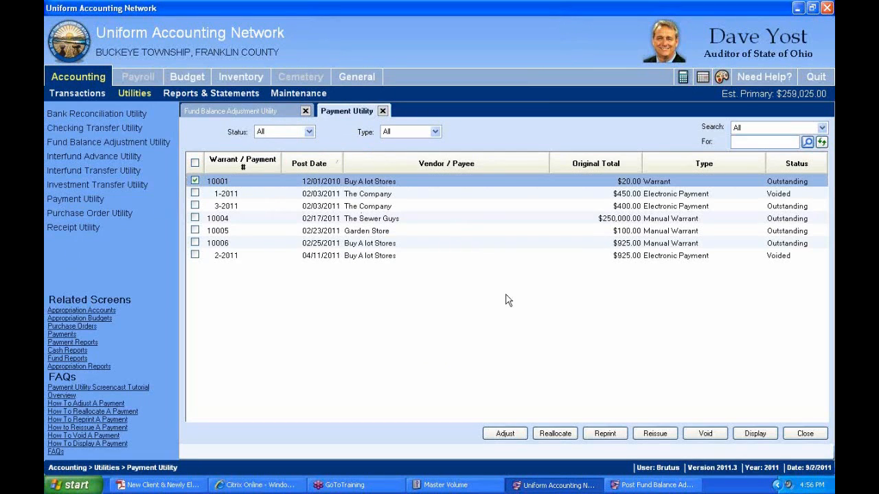
click(706, 433)
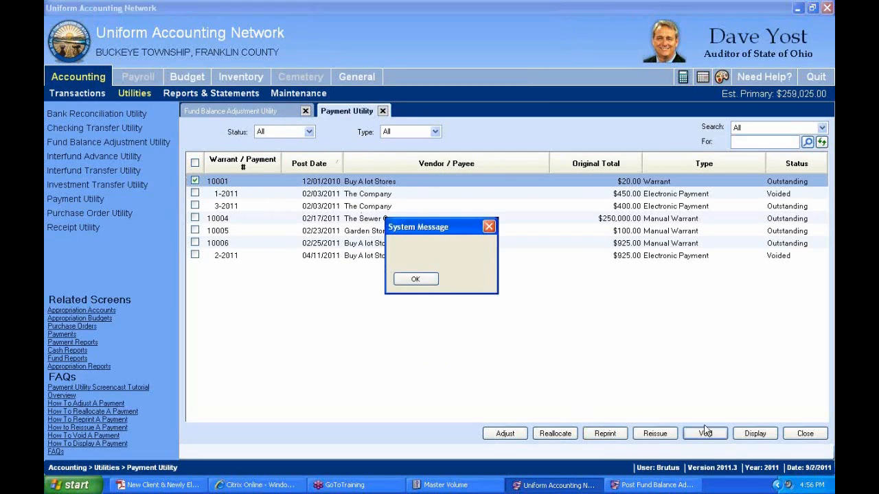
click(418, 279)
click(467, 211)
click(473, 210)
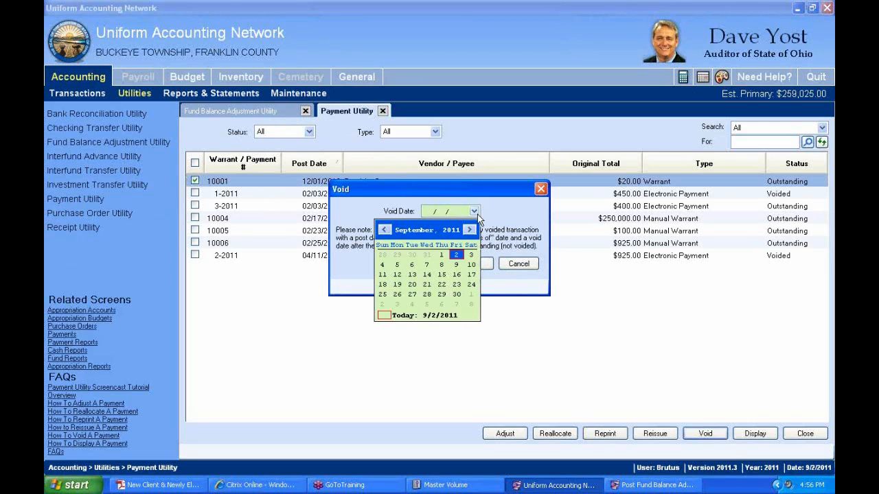
click(396, 315)
click(467, 265)
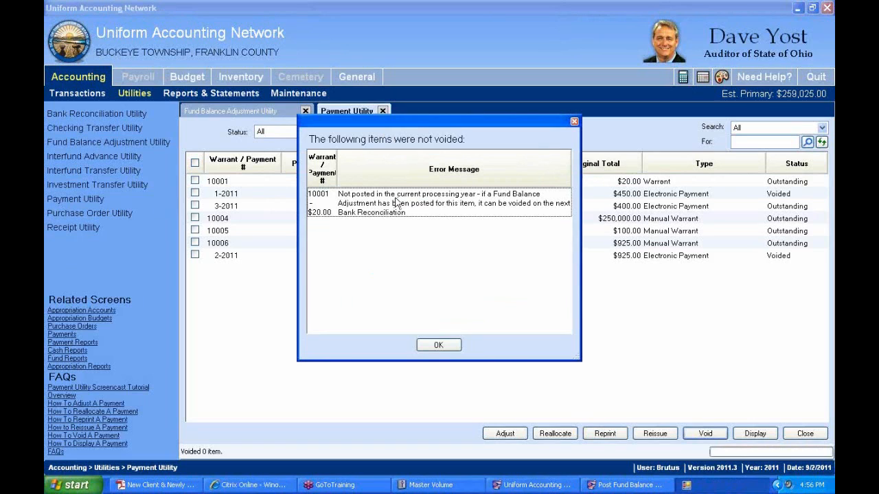
click(451, 346)
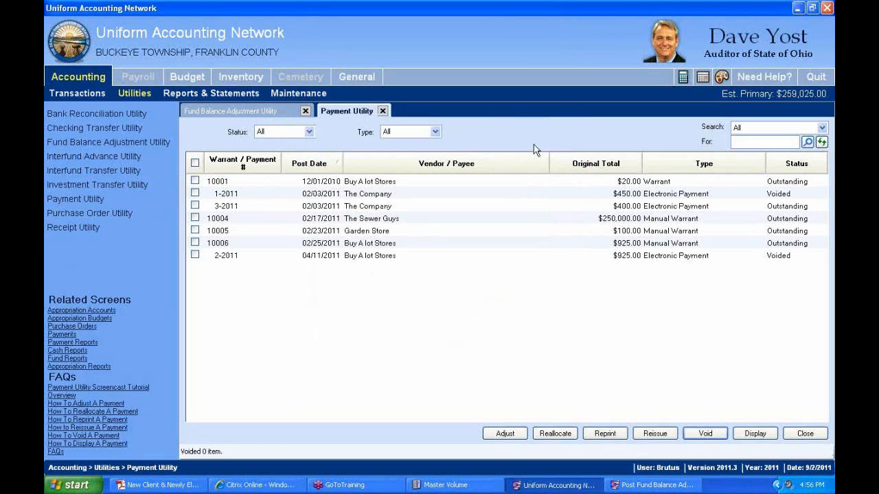
click(382, 110)
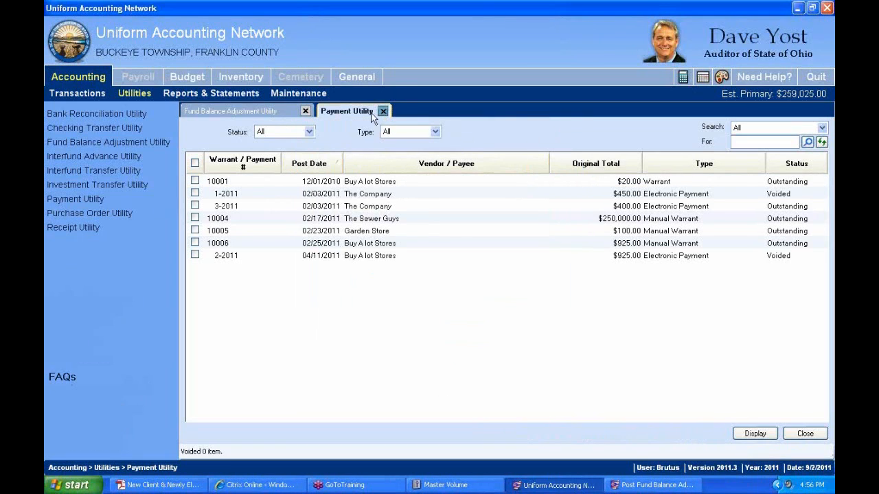
- Return to the fund balance adjustment form, select fund 1000 General, and set the adjustment type to Prior year warrant adjustment
click(633, 486)
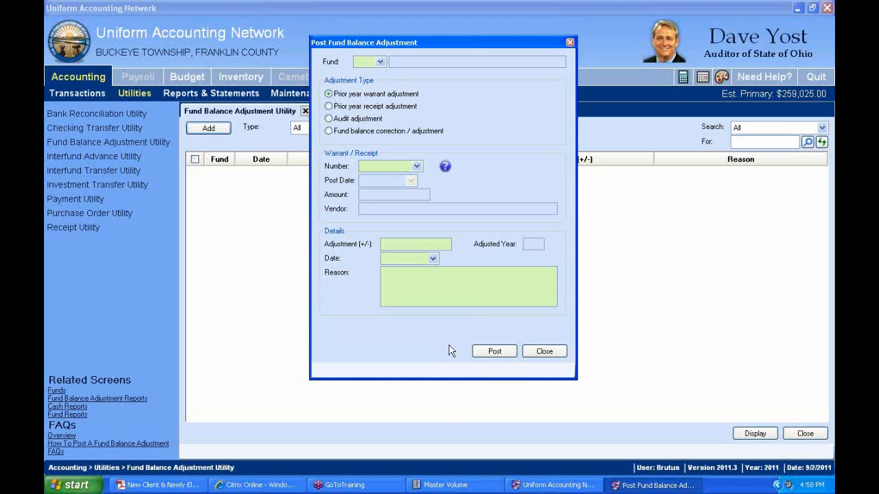
click(328, 131)
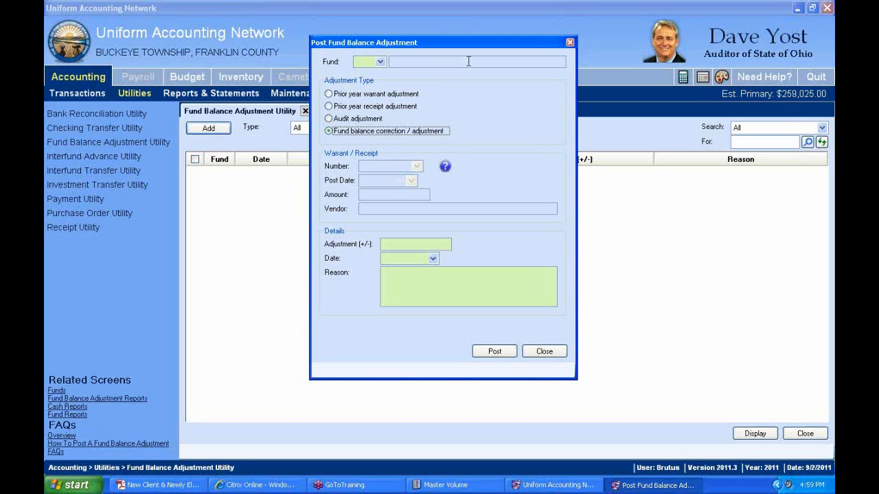
click(379, 62)
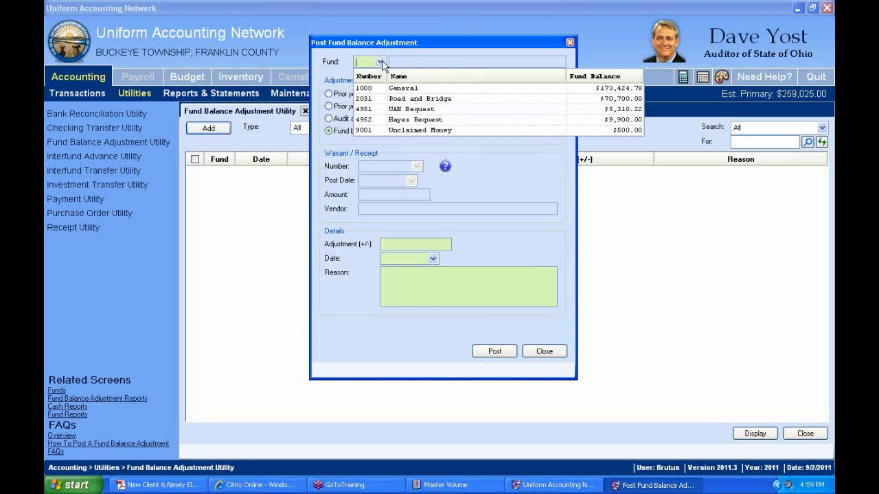
click(412, 89)
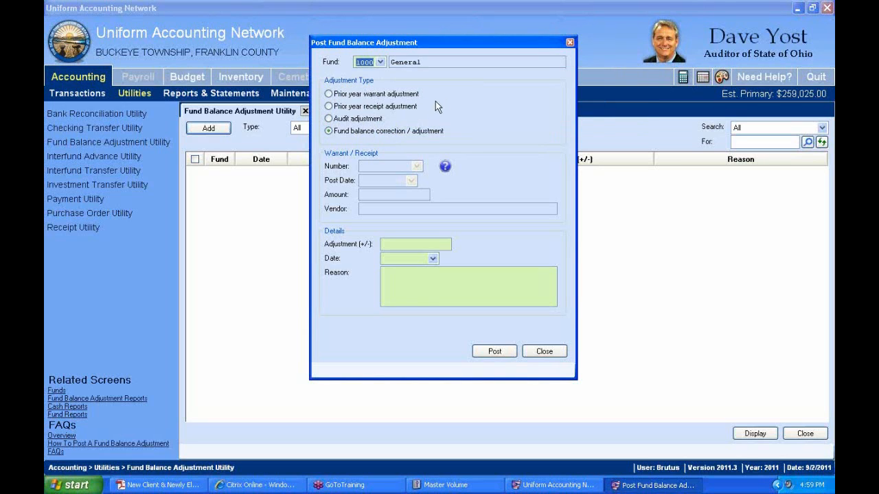
click(338, 95)
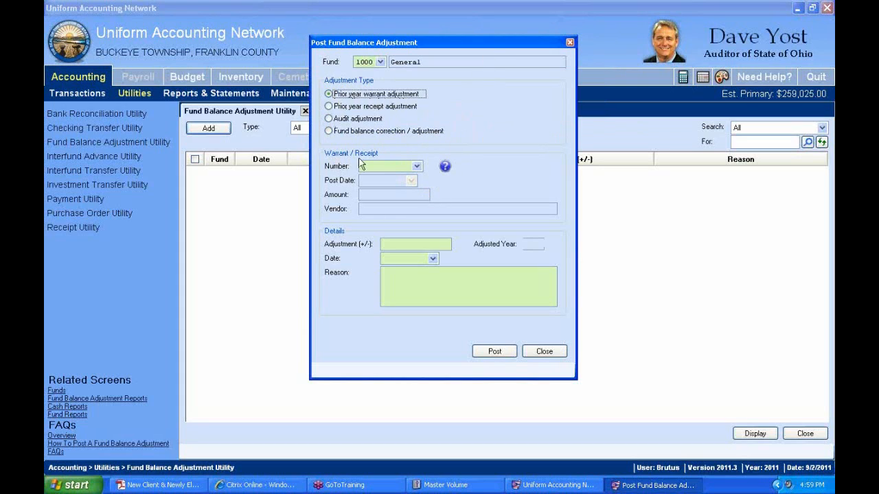
- Select warrant 10001, the 12/01/2010 payment to Buy A lot Stores, as the warrant to adjust
click(416, 167)
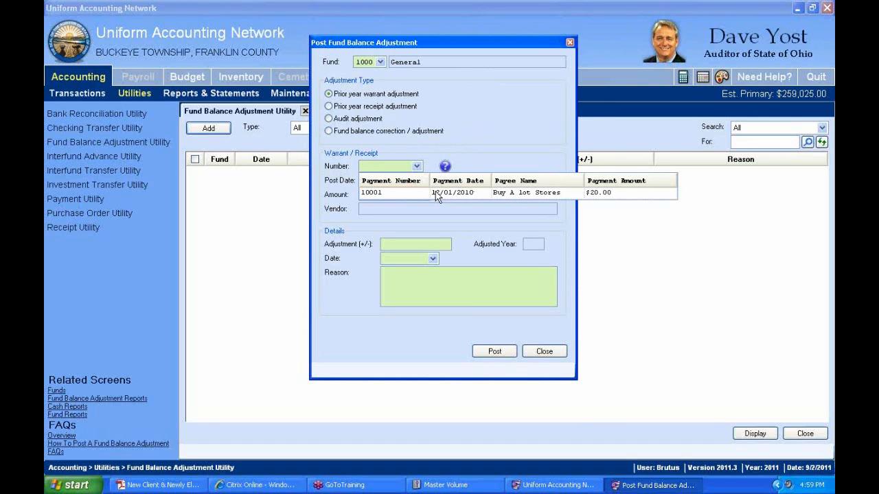
click(476, 195)
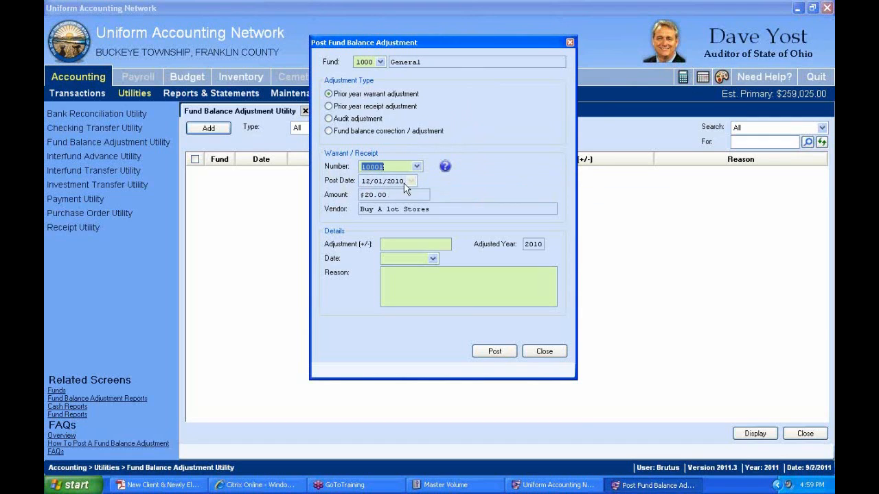
click(416, 166)
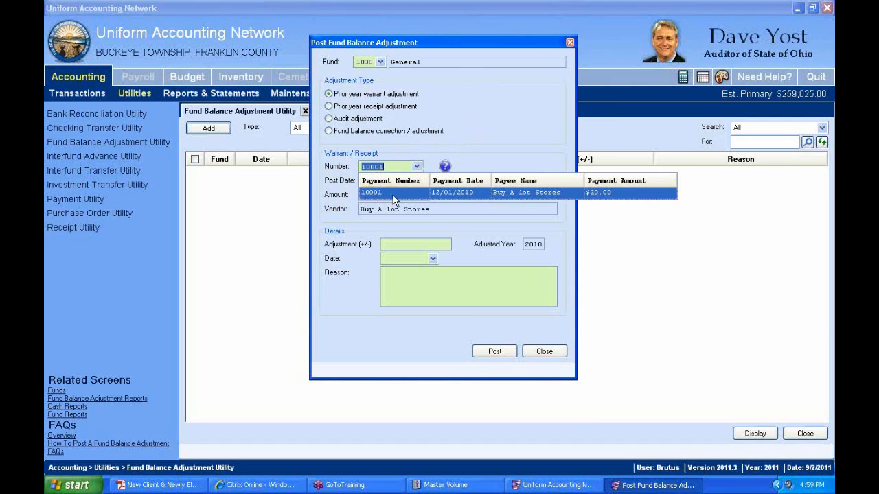
click(393, 195)
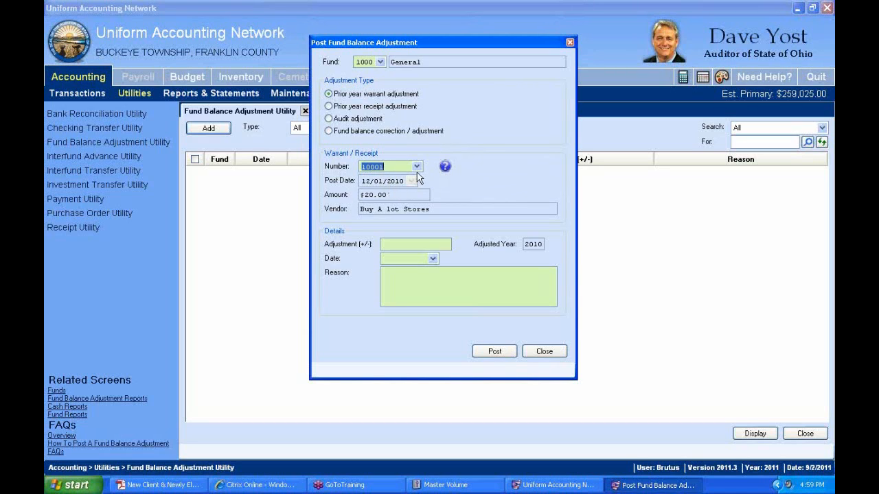
click(416, 166)
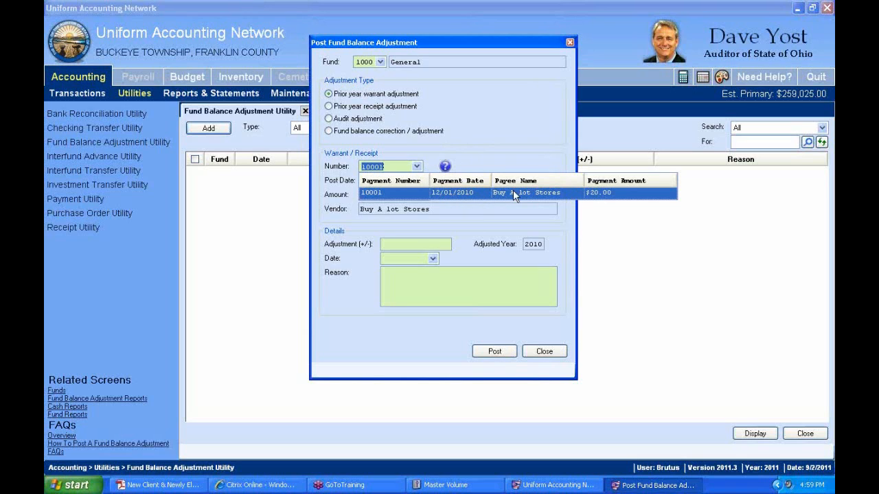
click(565, 196)
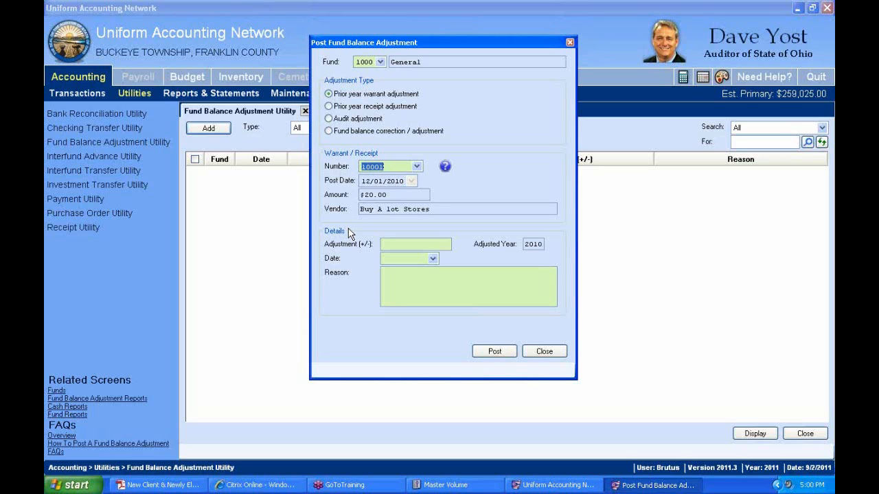
- Date the warrant adjustment 9/2/2011 and enter "Lost Check" as the reason
click(434, 258)
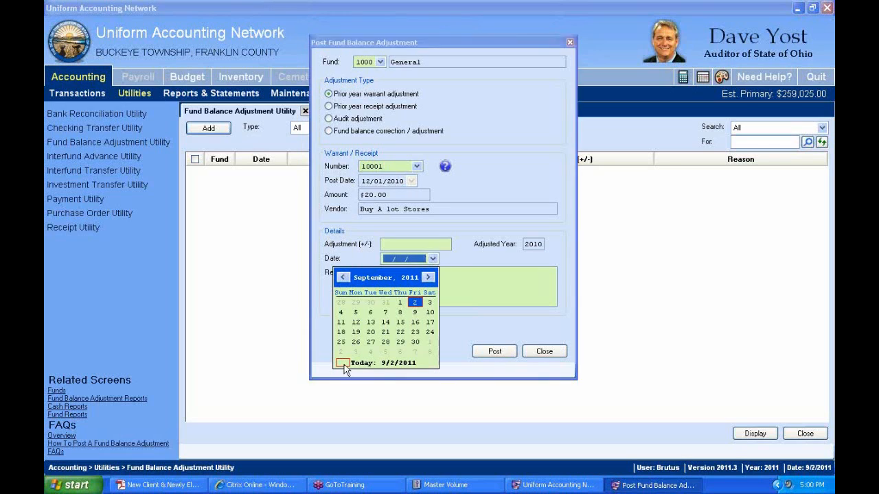
click(344, 365)
click(394, 245)
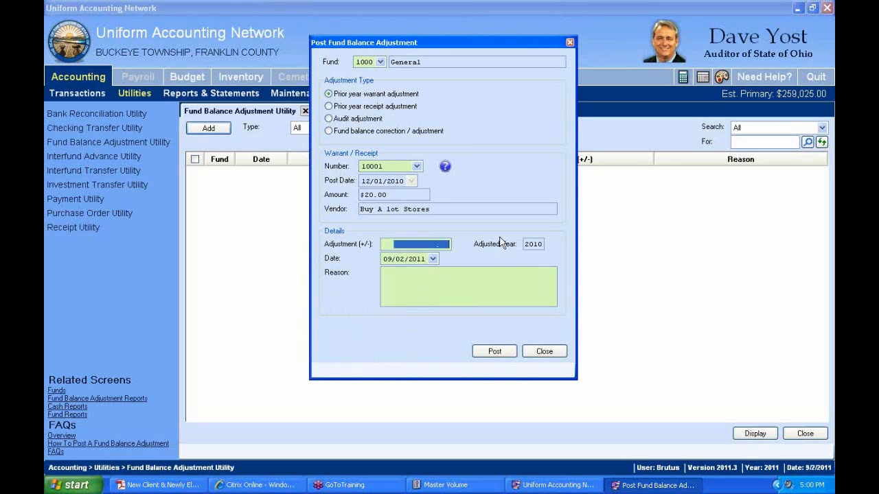
click(409, 281)
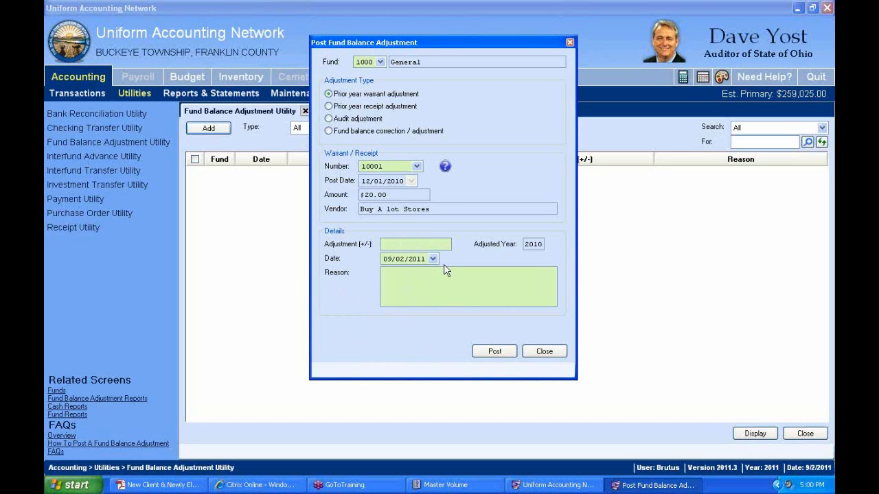
text(Lost)
text(Check)
- Enter 20.00 as the adjustment amount for the prior-year warrant
click(399, 243)
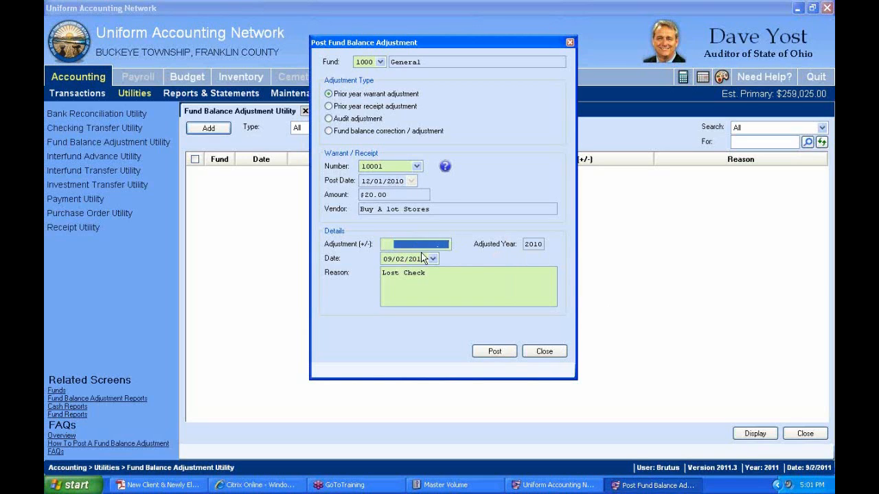
text(20)
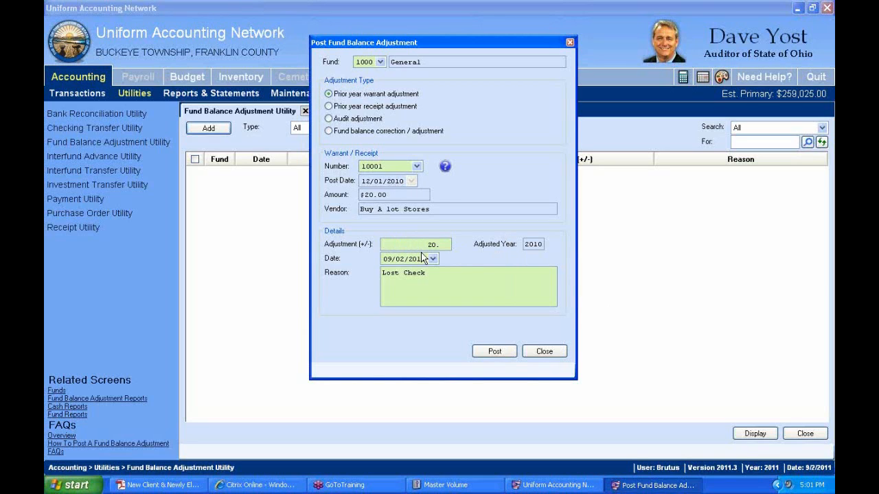
text(.)
click(445, 273)
- Try a negative adjustment of -20.00, and return the amount to a positive 20.00
click(426, 246)
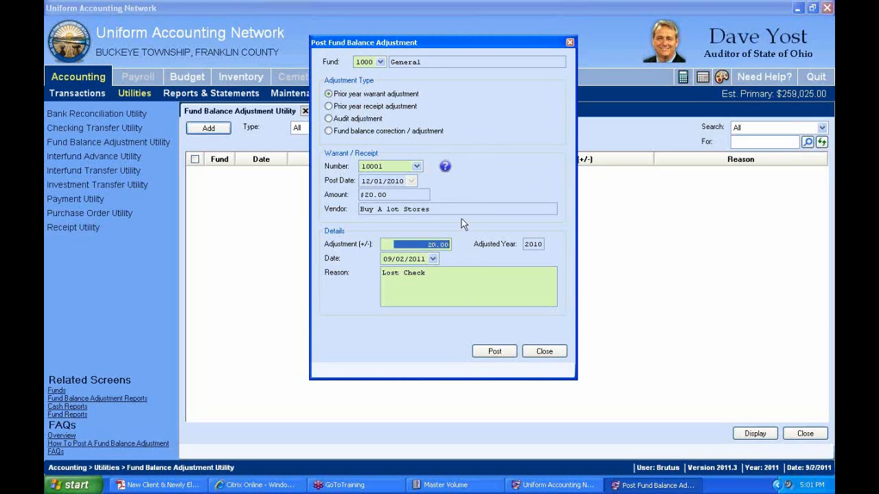
text(-)
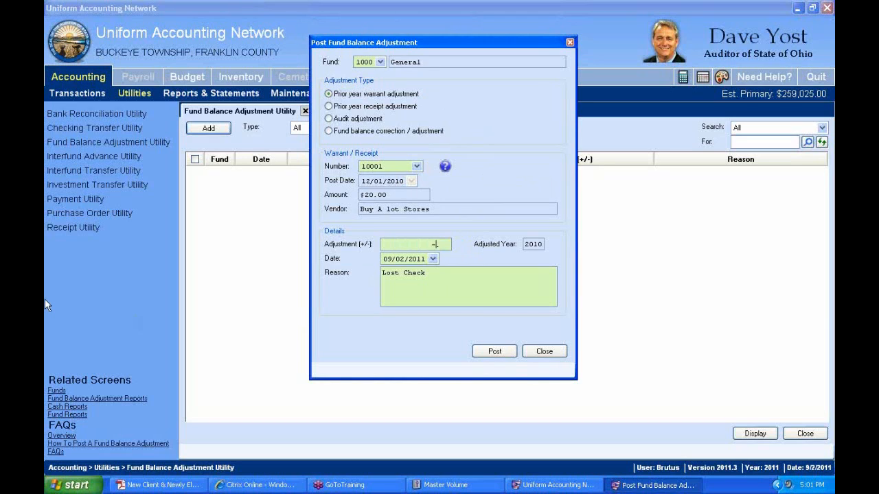
text(20)
click(432, 274)
click(419, 246)
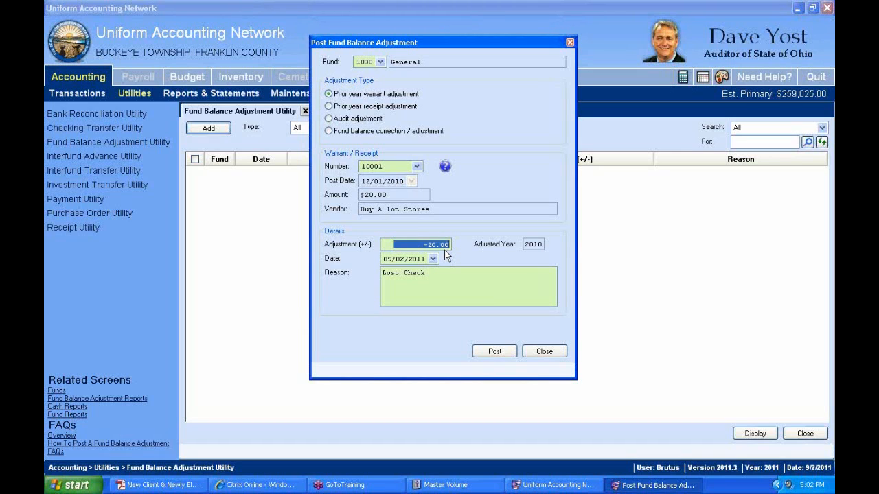
text(20)
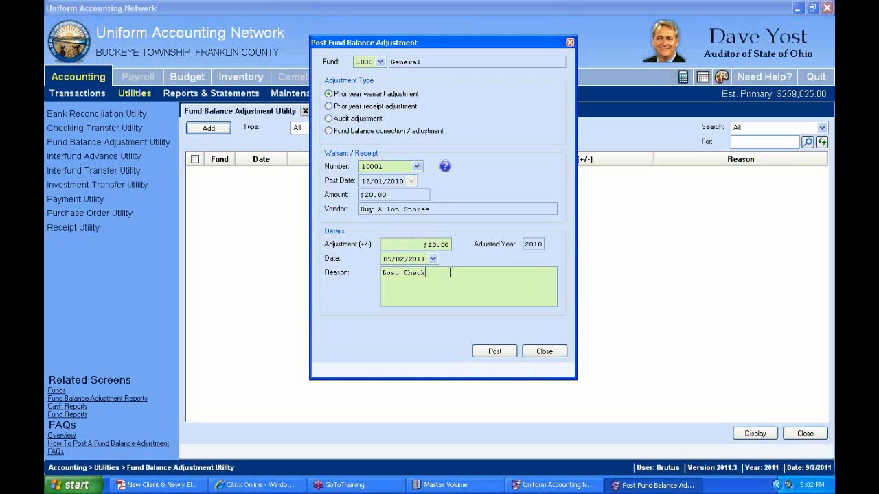
click(449, 272)
- Post the warrant adjustment and close the form without printing the fund balance adjustment report
click(537, 245)
click(533, 245)
click(508, 353)
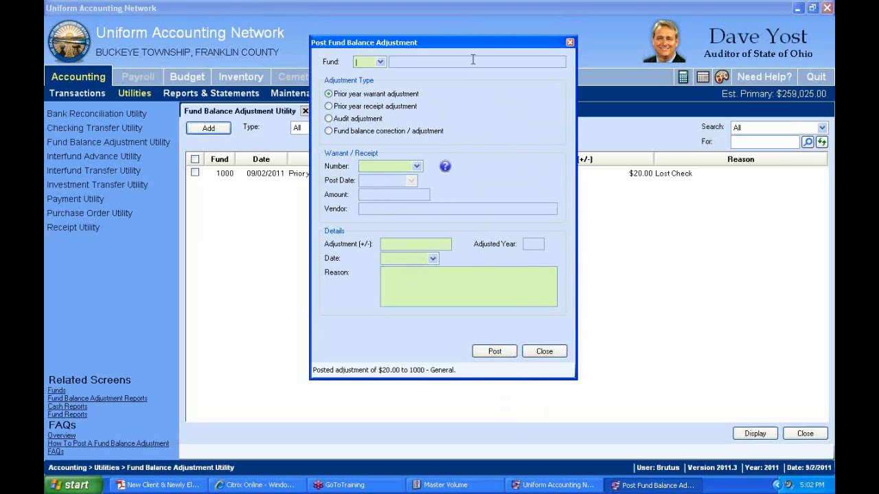
drag(475, 45, 565, 43)
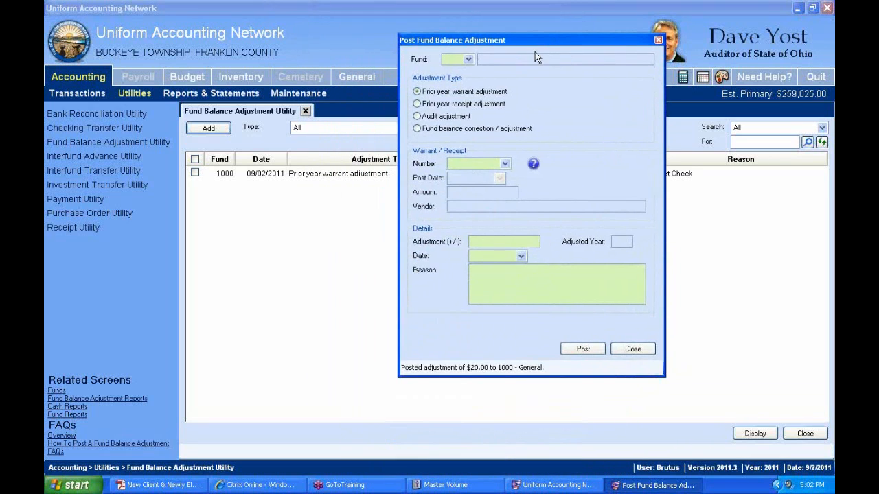
click(633, 348)
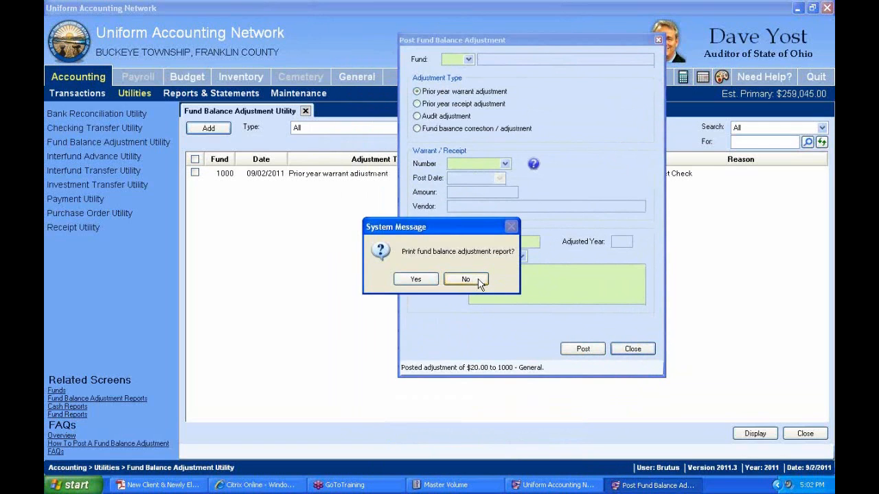
click(466, 279)
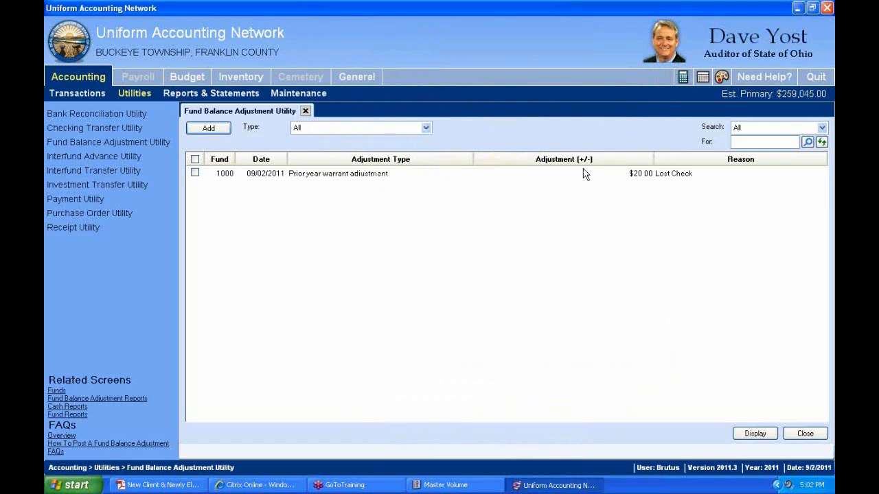
- Mark the posted Lost Check adjustment, and start another fund balance adjustment for fund 1000 General
click(195, 173)
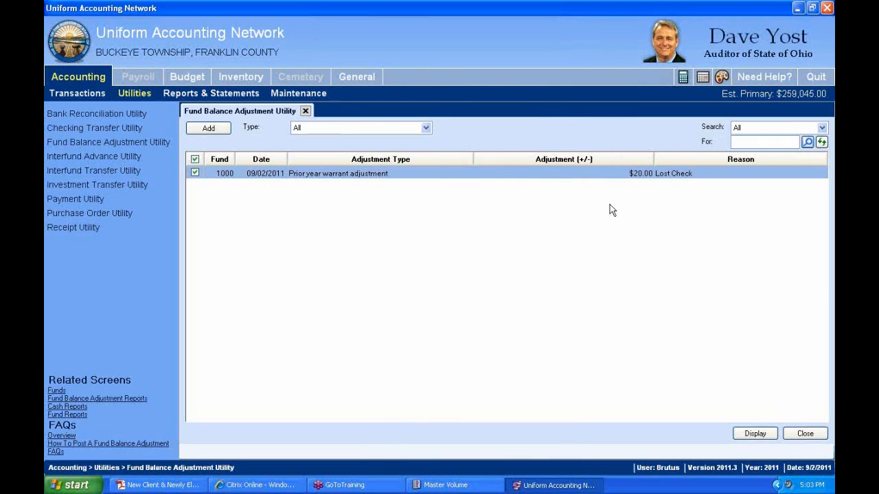
click(208, 132)
click(414, 281)
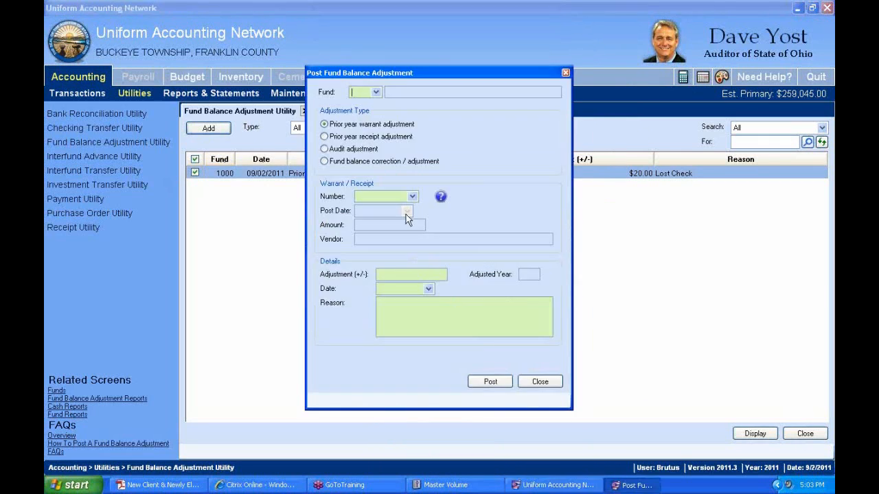
click(375, 92)
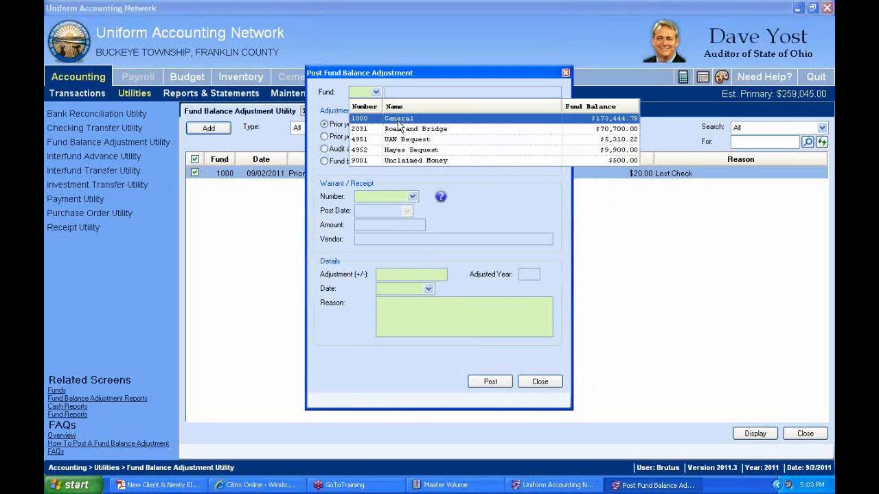
click(393, 115)
- Select warrant 10001 again as the item to adjust and read the help on choosing the warrant number
click(412, 197)
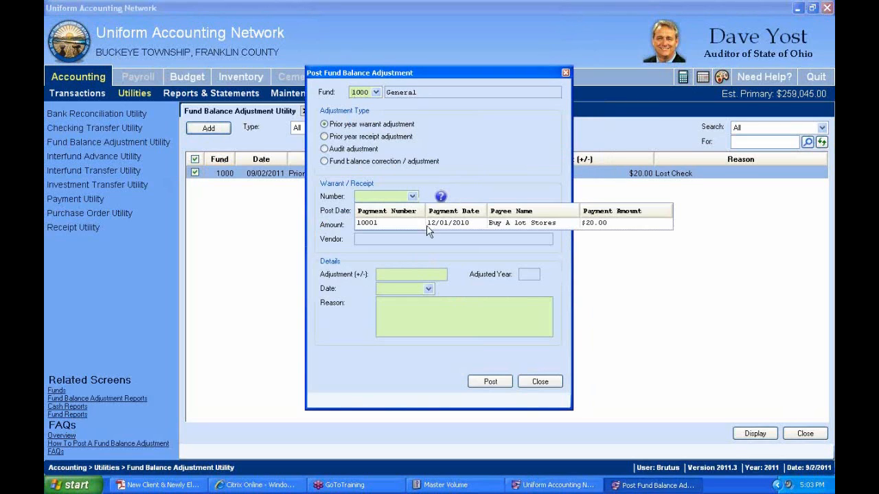
click(423, 221)
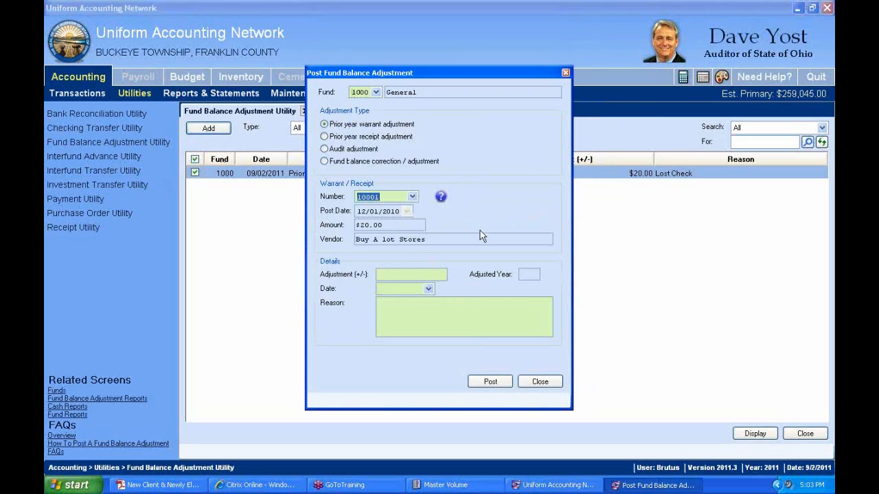
click(398, 274)
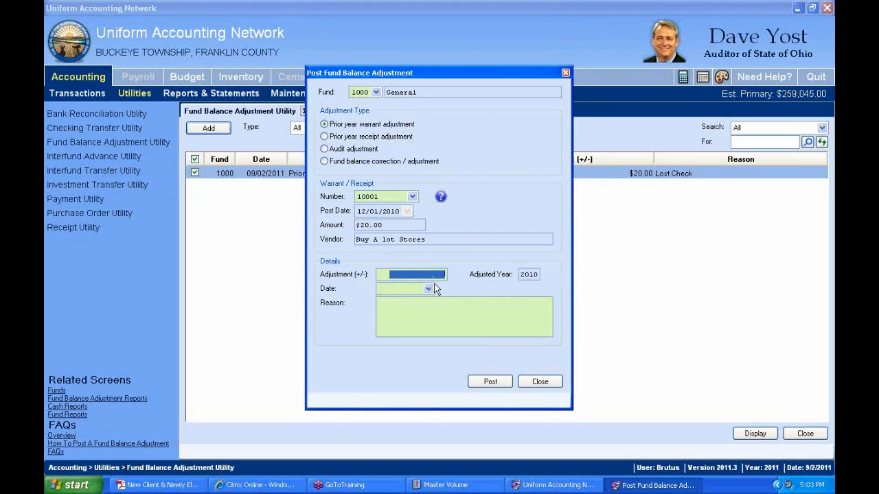
click(441, 199)
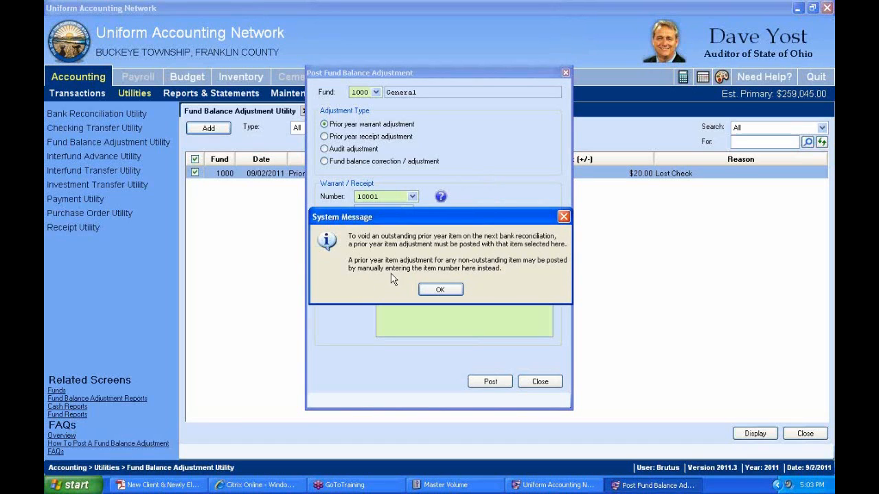
click(443, 292)
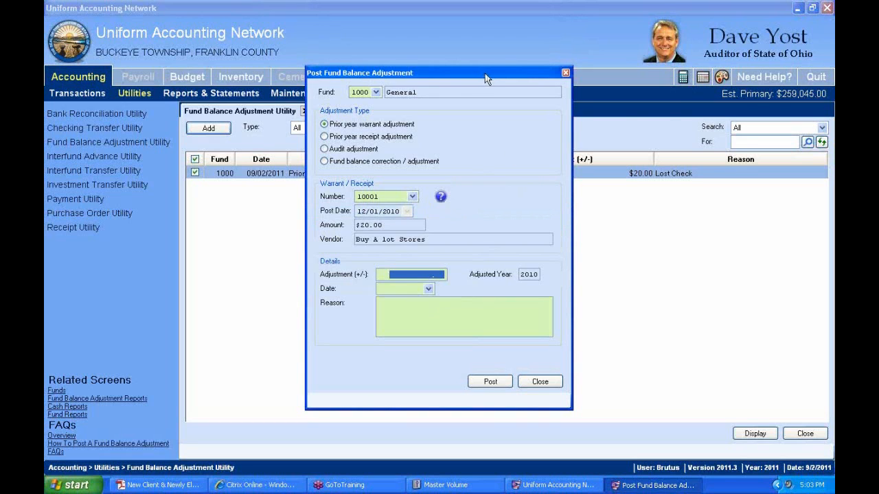
drag(500, 75, 633, 28)
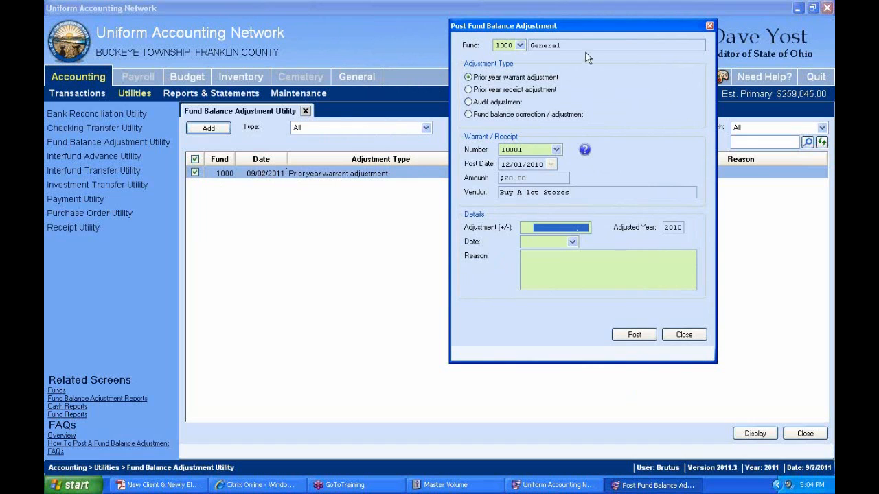
drag(586, 35, 359, 70)
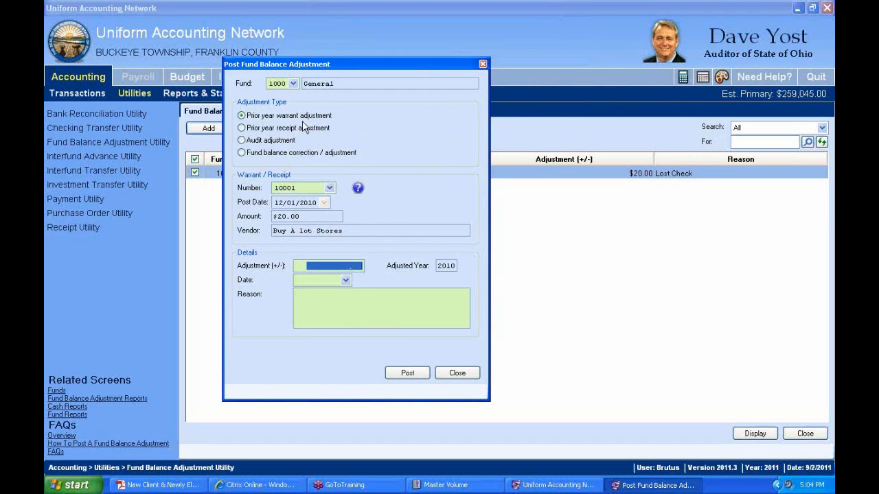
- Change the adjustment type to Prior year receipt adjustment and select receipt 2-2010 dated 12/01/2010
click(244, 129)
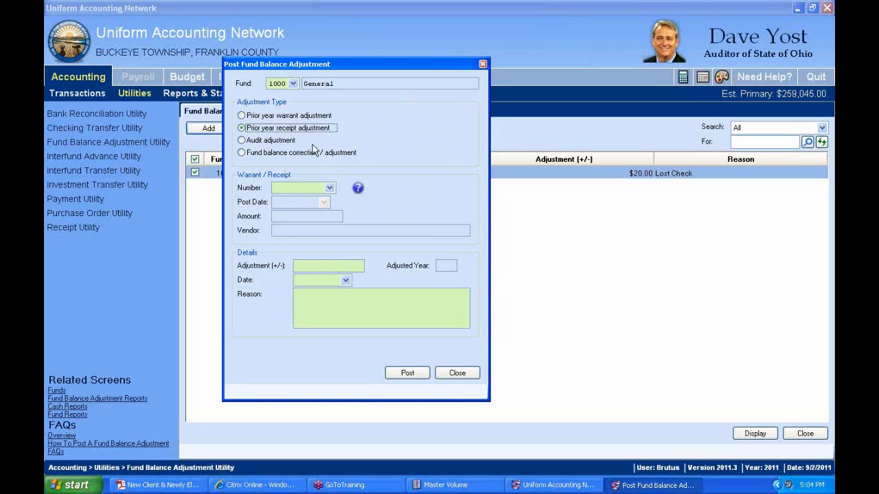
click(330, 188)
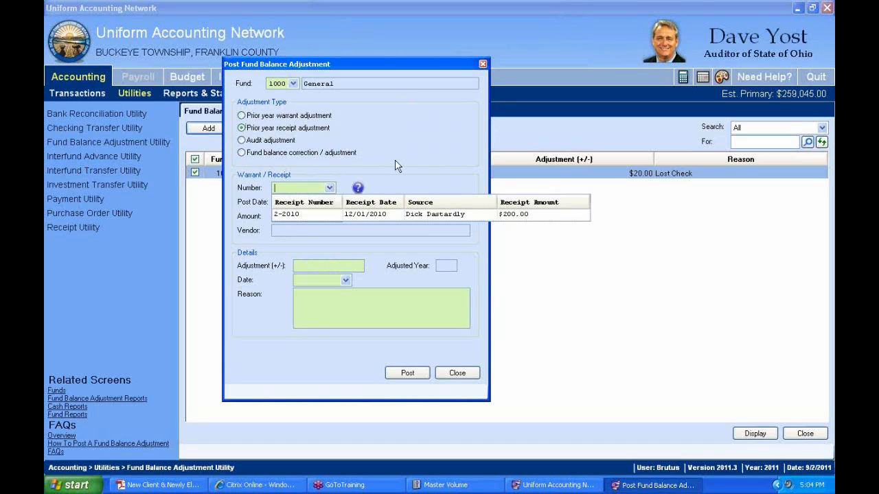
click(376, 215)
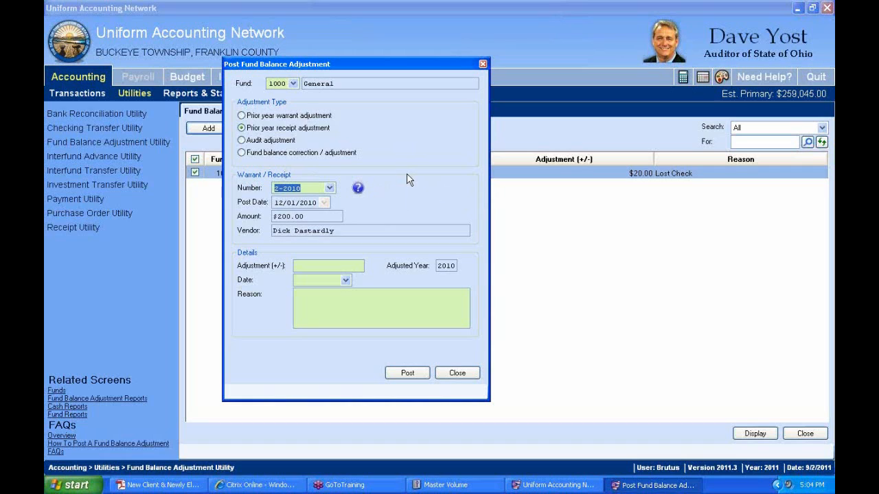
- Set the receipt adjustment amount to -200.00 and its date to 9/2/2011
click(319, 268)
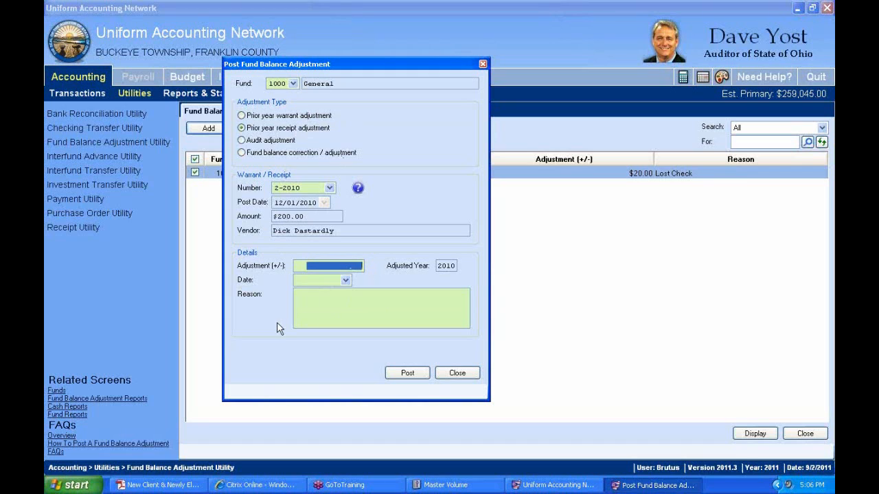
text(-200)
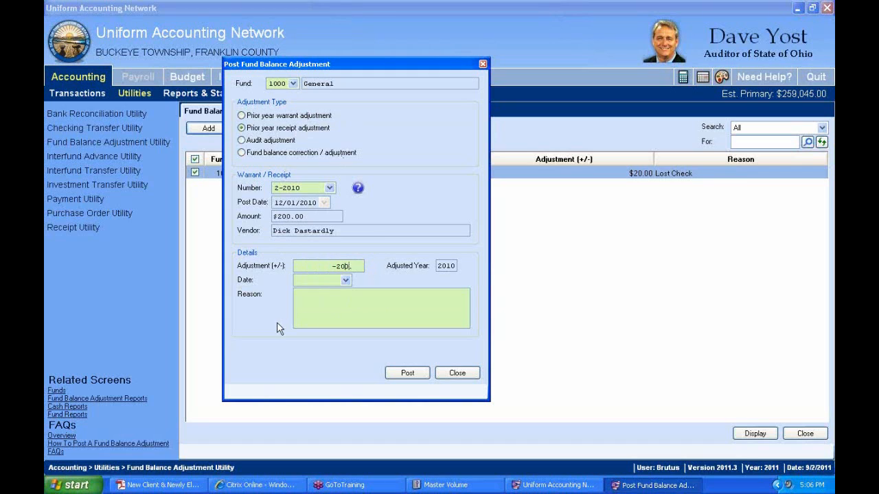
click(345, 280)
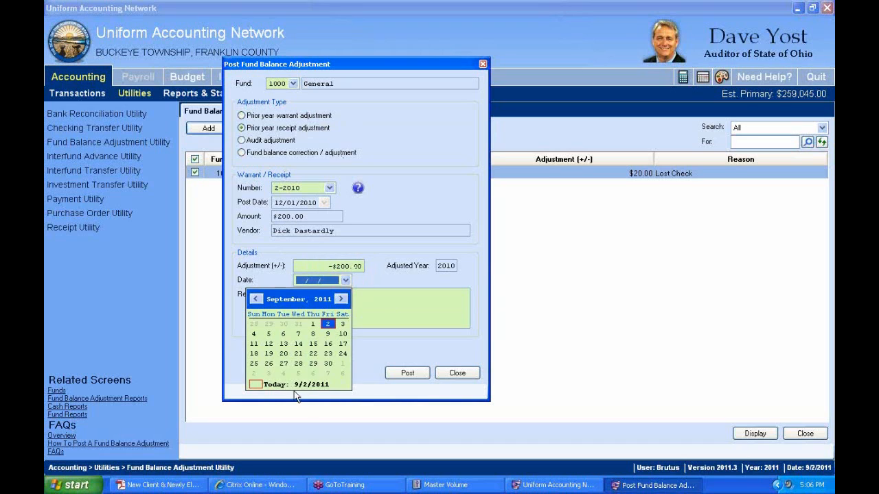
click(265, 388)
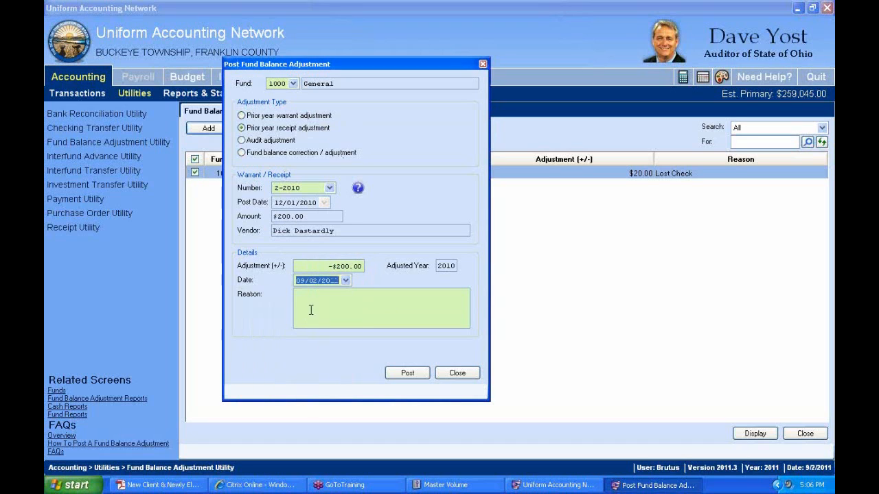
- Enter "Bad Check" as the reason and post the receipt adjustment
click(351, 321)
text(B)
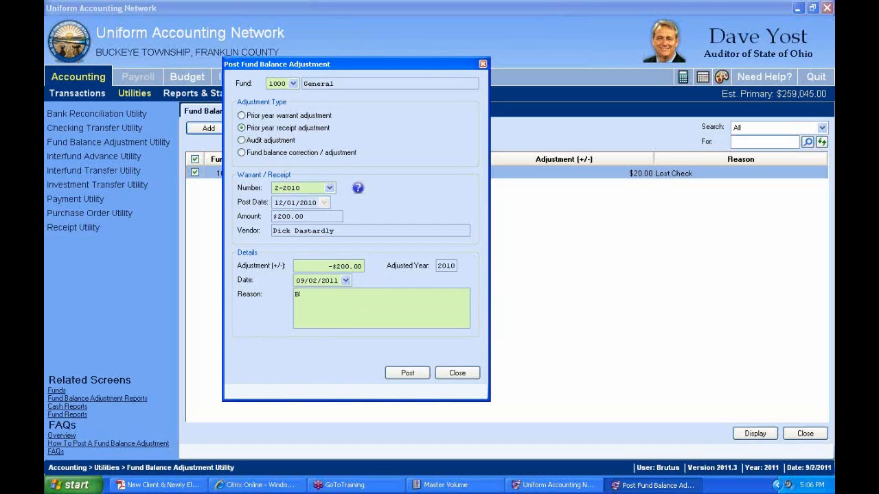
text(al)
text( Check)
click(406, 376)
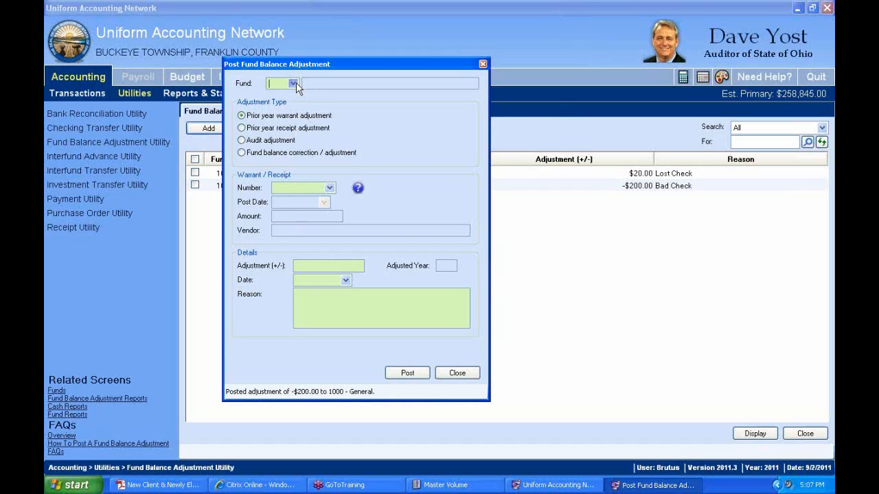
- Set up an audit adjustment for fund 1000 General with an amount of 250.00 and adjusted year 2009
click(295, 84)
click(317, 111)
click(260, 141)
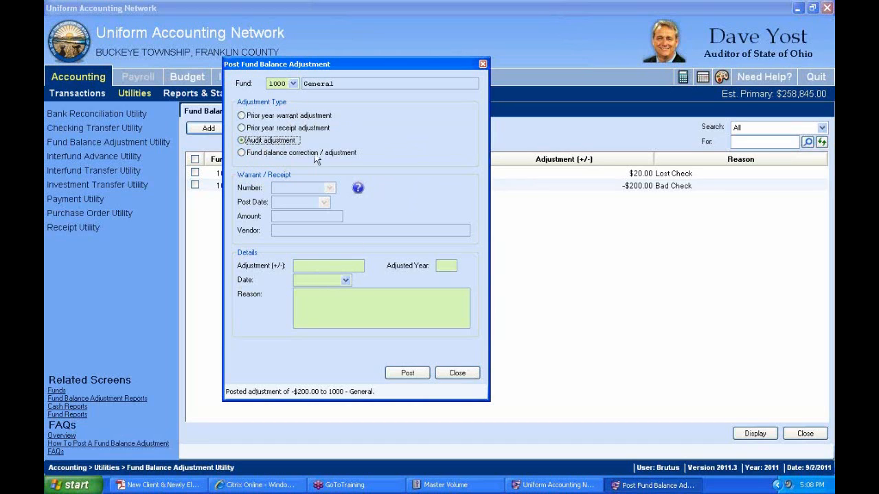
click(299, 266)
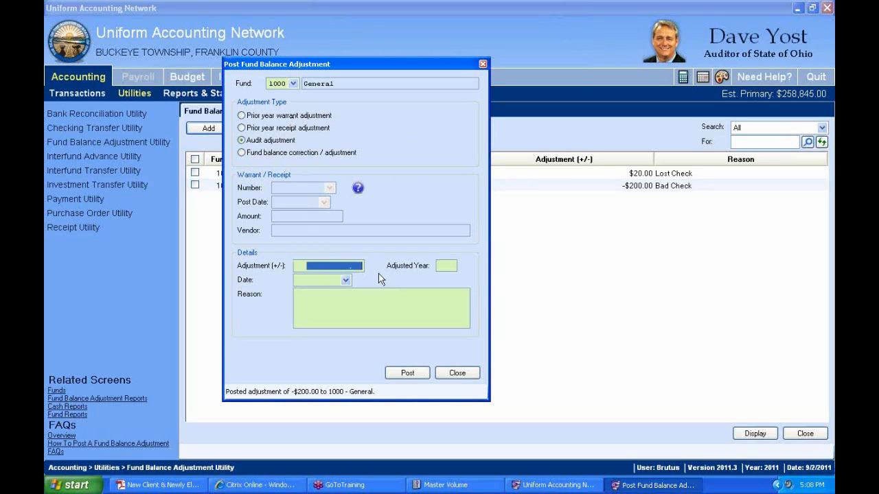
text(2.50)
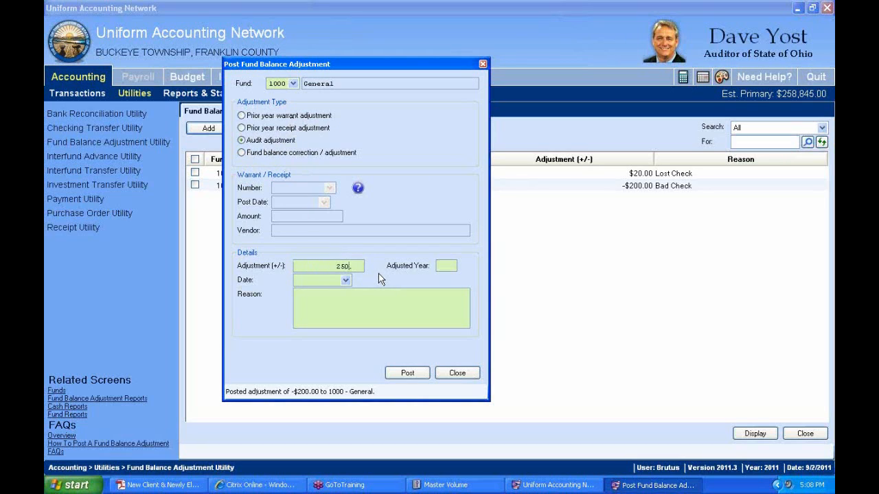
click(438, 269)
text(2009)
- Date the General fund audit adjustment 9/2/2011, enter "Audit reclassification" as the reason and post it
click(346, 281)
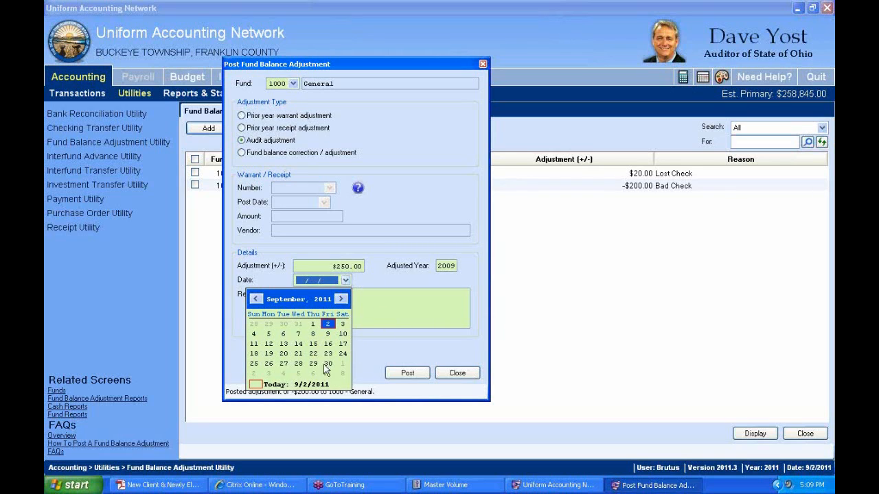
click(258, 386)
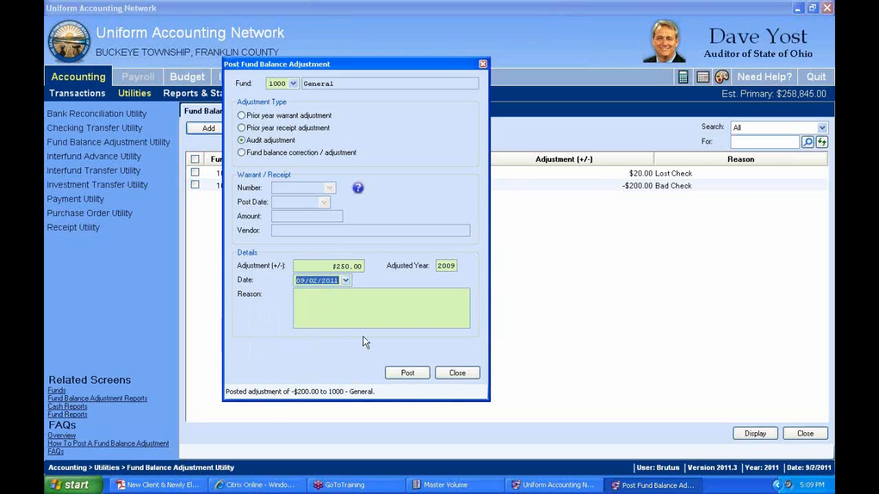
click(302, 301)
text(Audit reclassi)
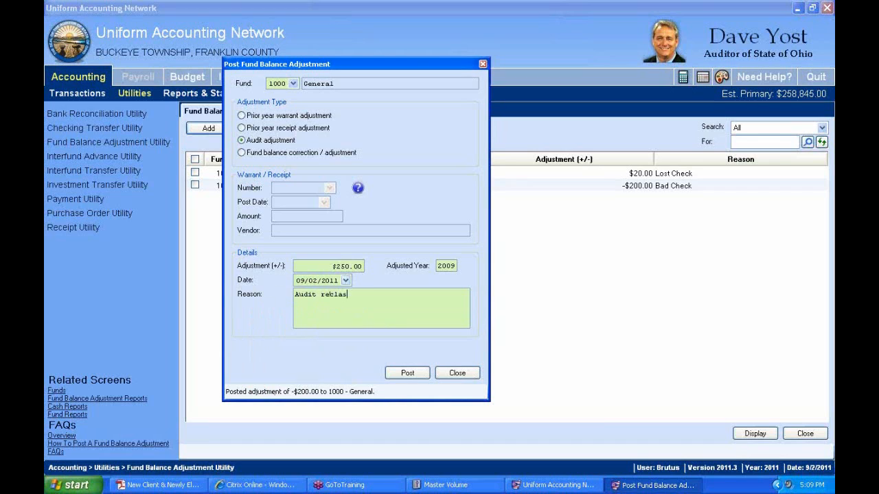
text(fication)
click(343, 268)
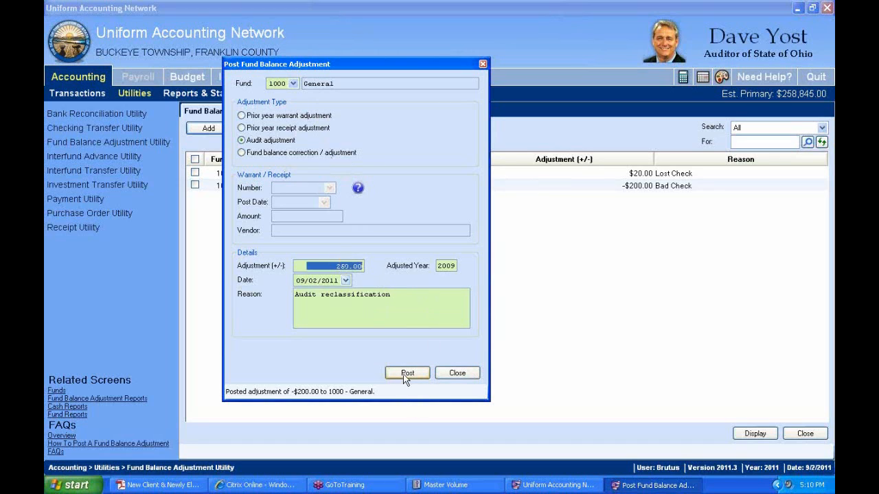
click(406, 378)
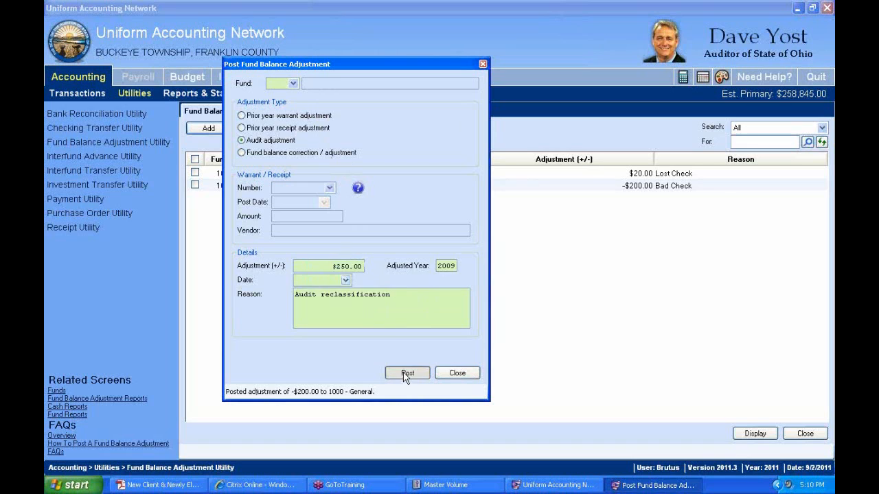
- Set up an audit adjustment for fund 2031 Road and Bridge with an amount of -250.00 and adjusted year 2009
click(293, 83)
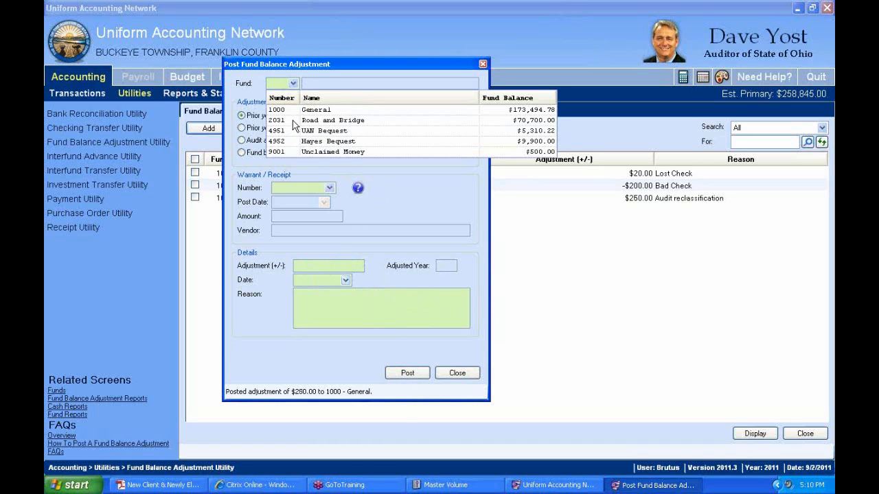
click(295, 121)
click(293, 83)
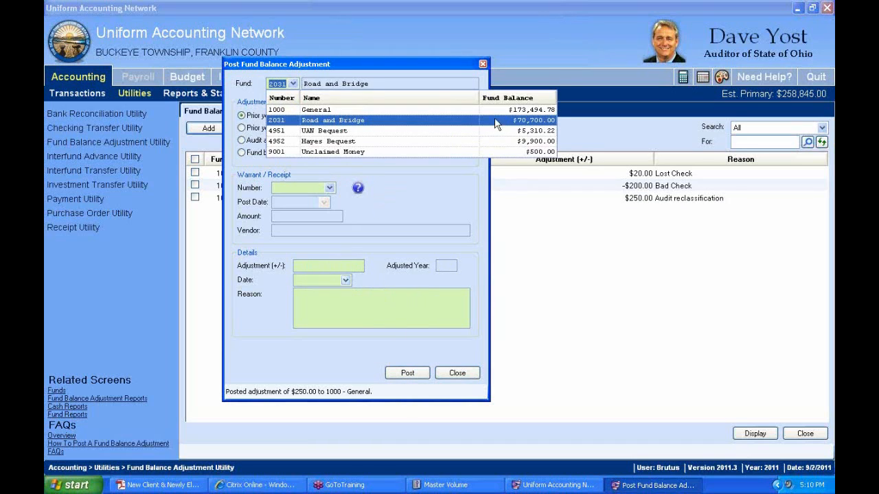
click(284, 121)
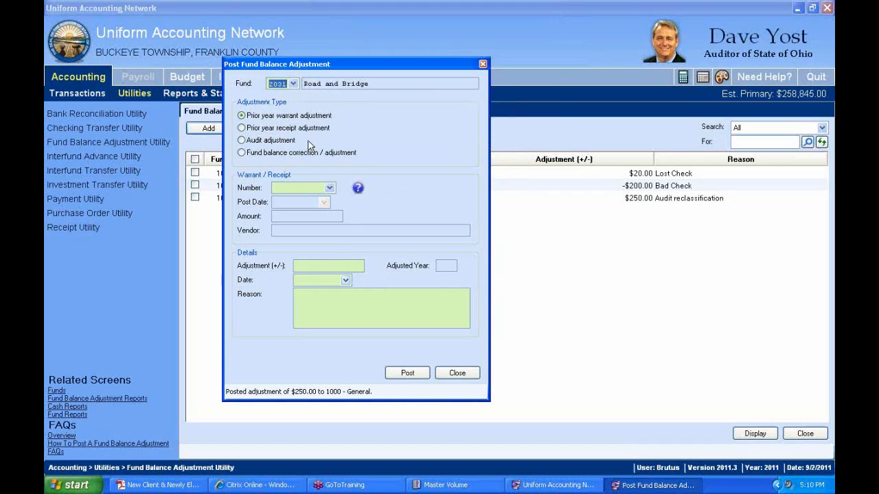
click(241, 140)
click(318, 268)
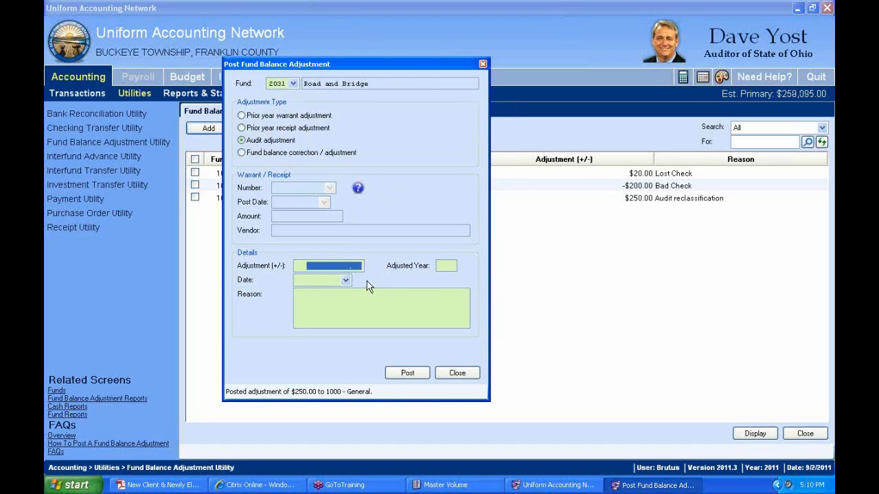
text(-250.)
click(441, 265)
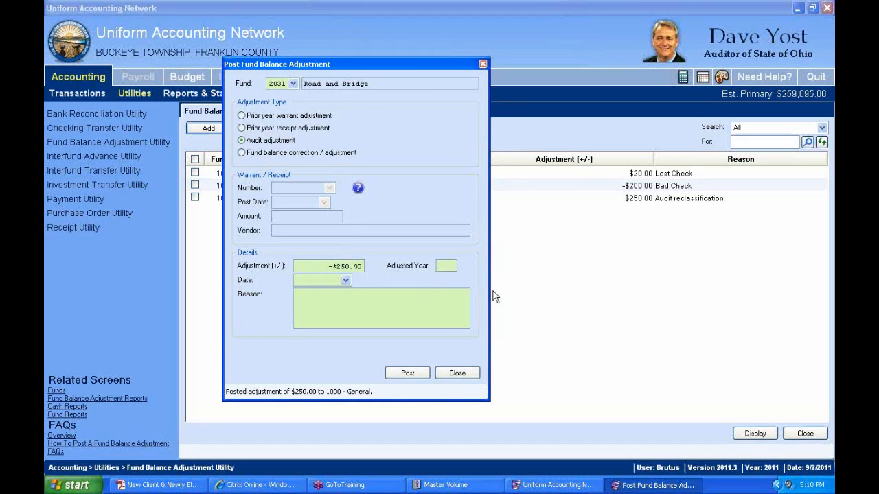
text(2009)
- Date the Road and Bridge audit adjustment 09/02/2011, enter "Audit reclassifaction." as the reason and post it
click(346, 280)
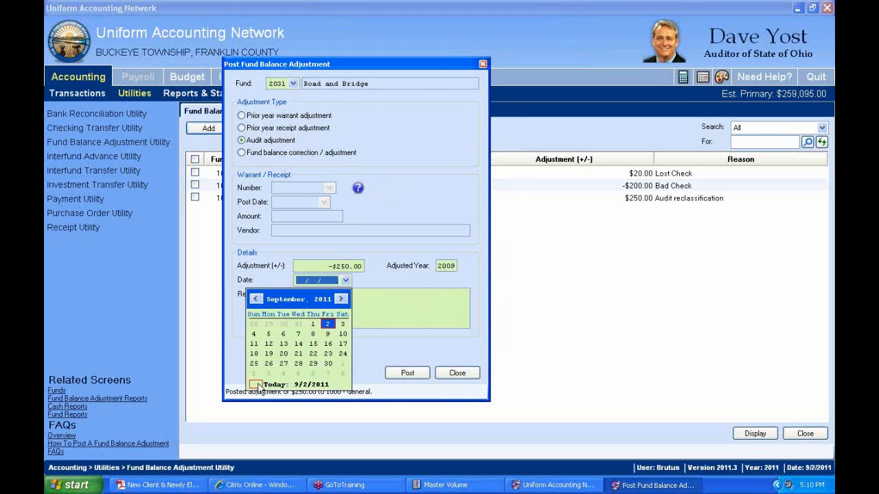
click(328, 326)
click(328, 311)
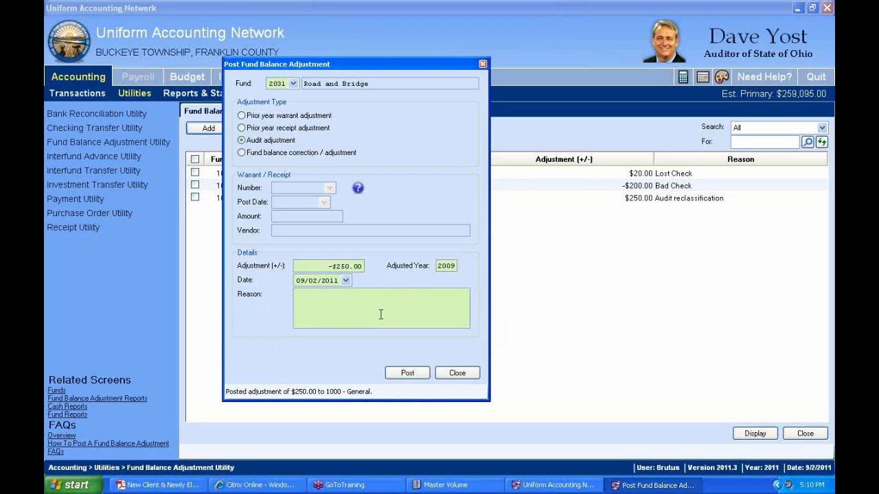
text(Audit reclassifaction.)
click(407, 373)
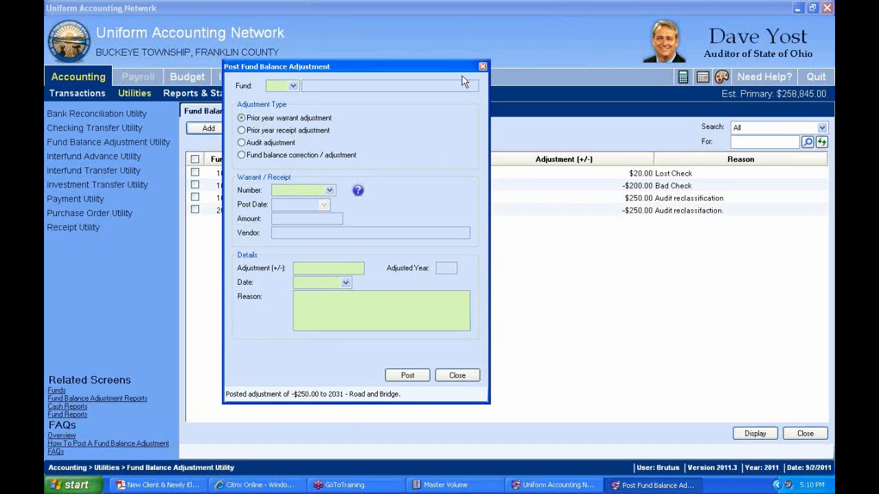
- Finish posting fund balance adjustments and decline printing the adjustment report
drag(462, 68, 523, 75)
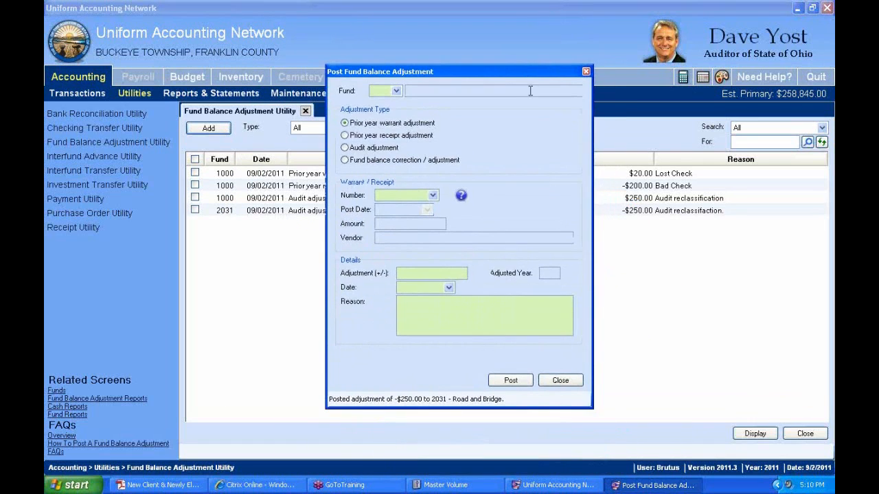
click(568, 382)
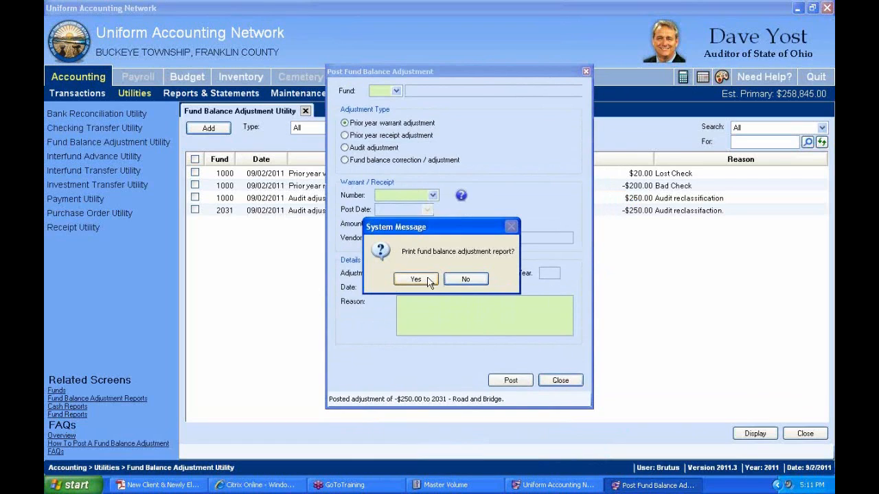
click(465, 279)
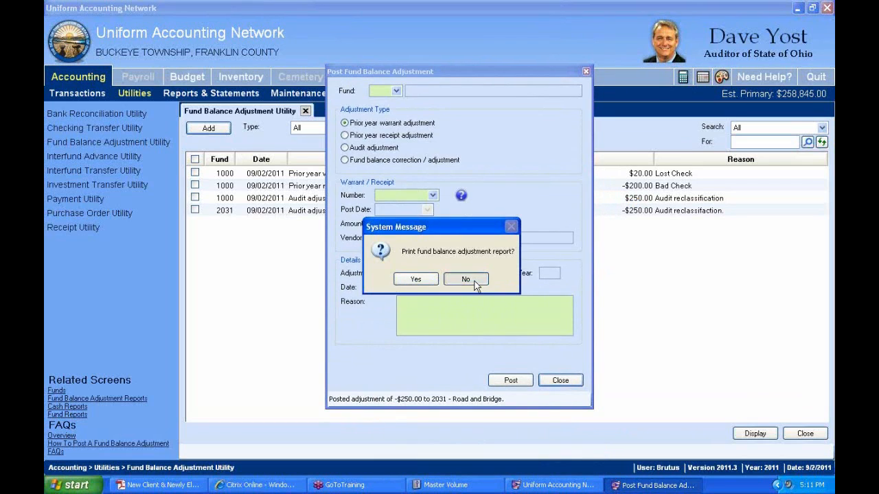
- Display the 2011 Fund Balance Adjustment Listing for all listed adjustments and examine it enlarged to 150%
click(204, 94)
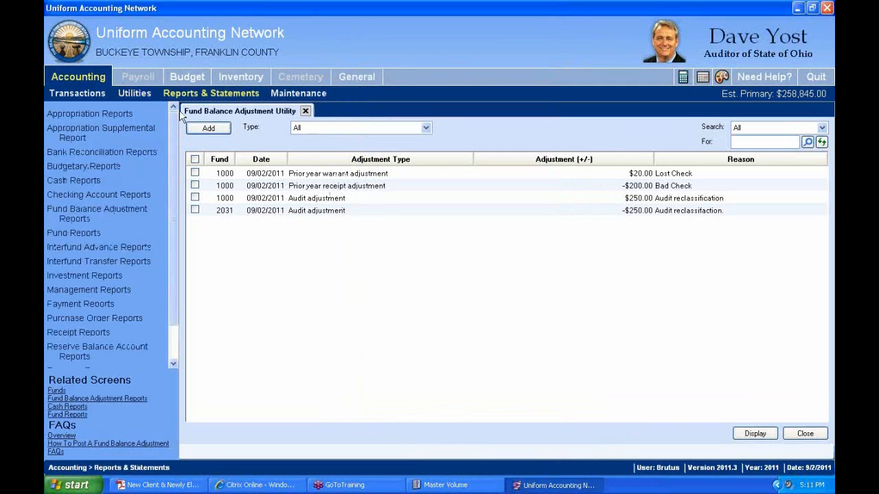
click(83, 211)
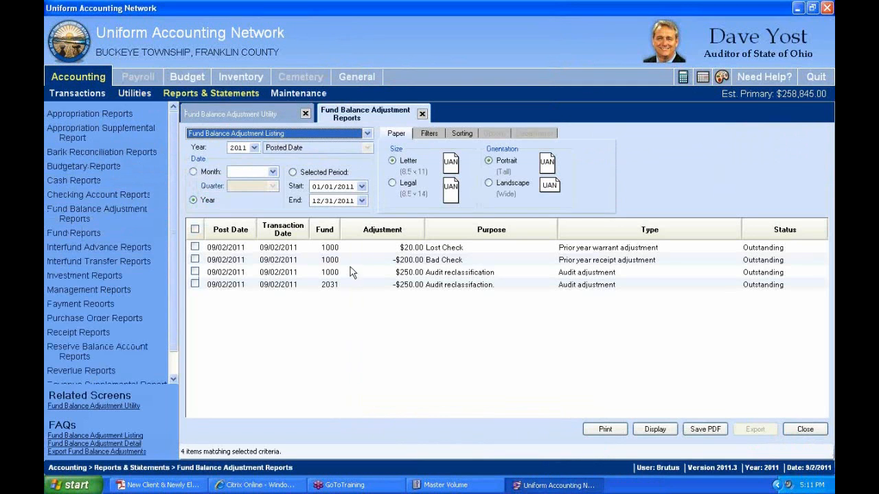
click(196, 230)
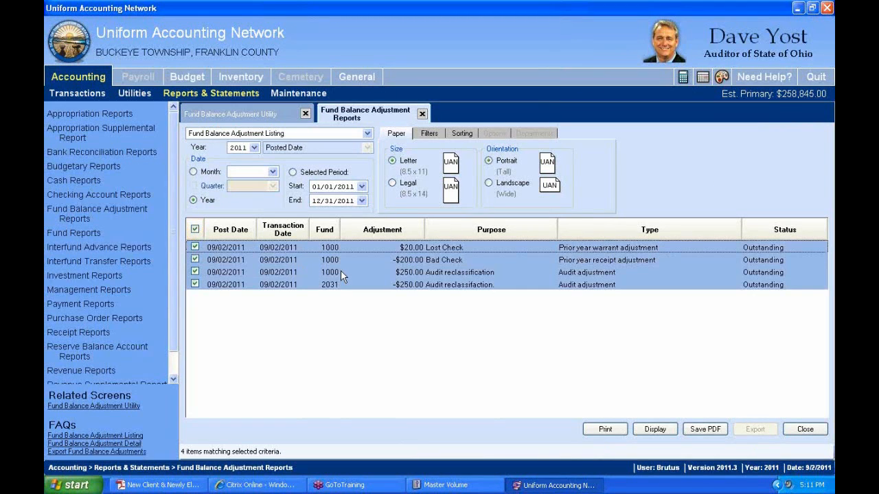
click(653, 429)
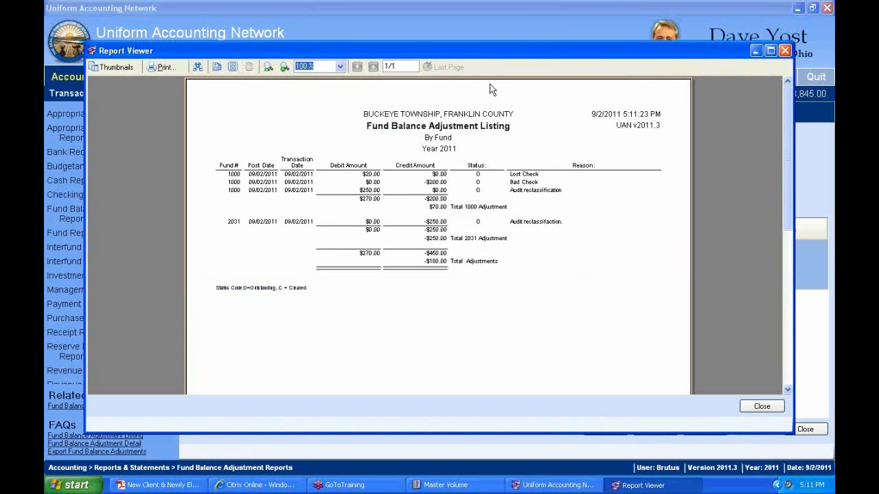
double_click(443, 51)
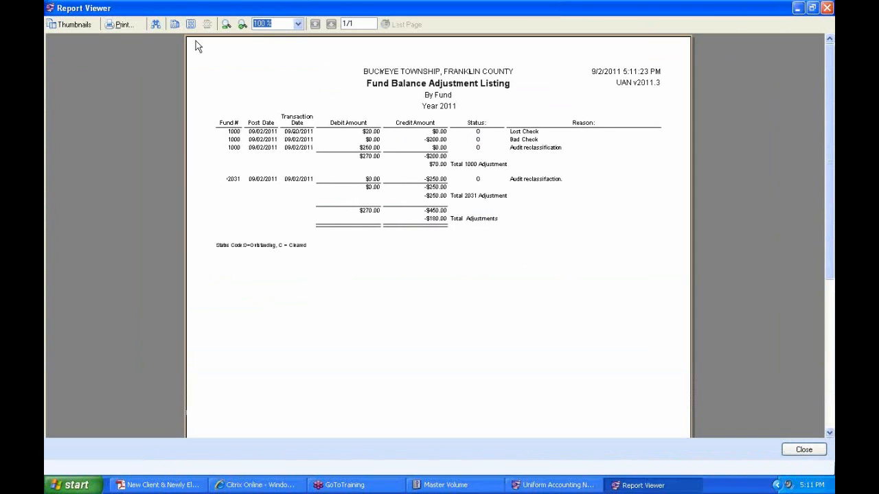
click(241, 25)
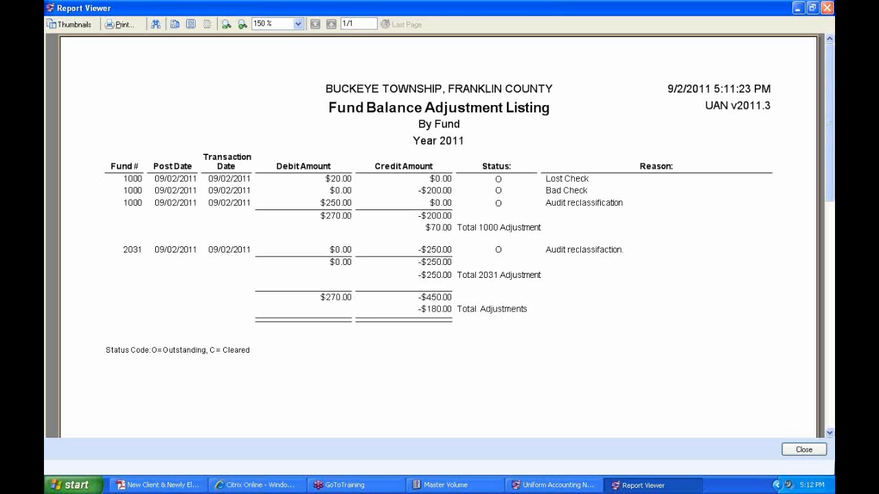
- Close the listing, the fund balance adjustment reports and the adjustment utility, and bring up the accounting transactions list
click(826, 8)
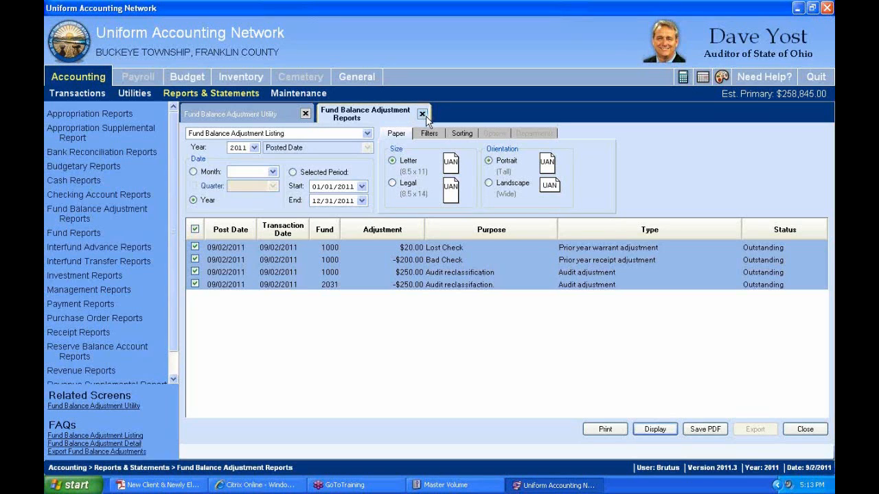
click(422, 114)
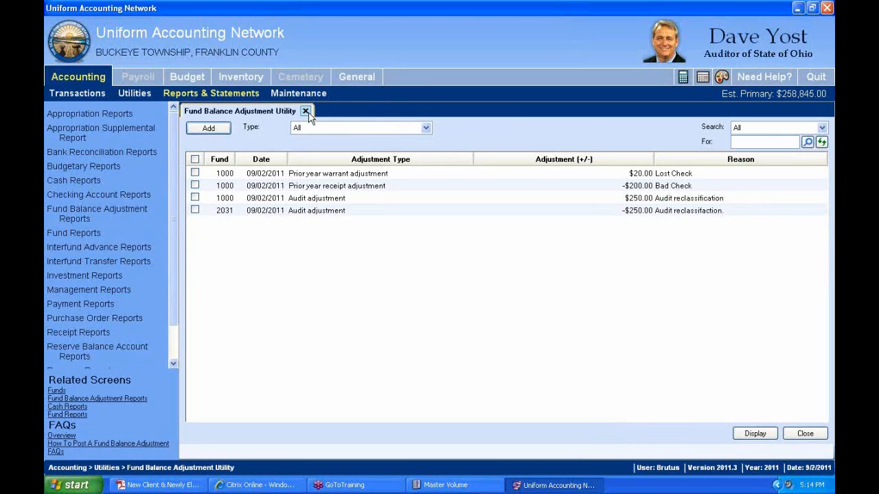
click(306, 111)
click(135, 92)
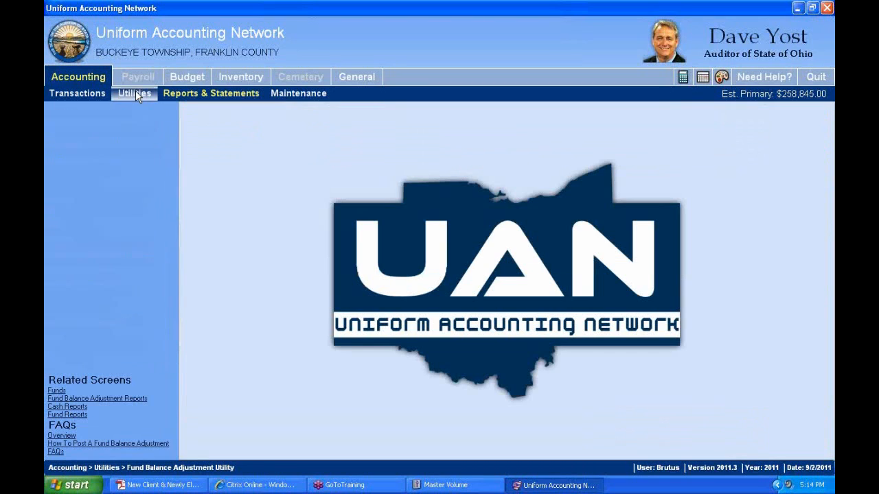
click(82, 94)
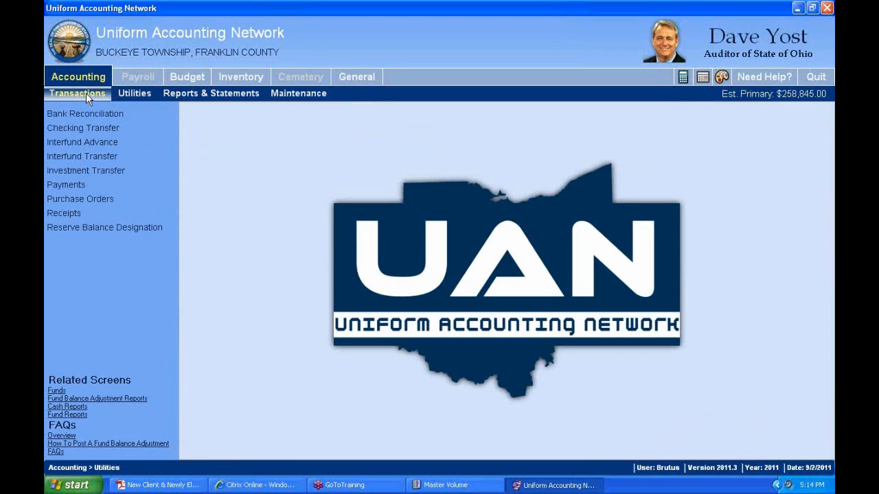